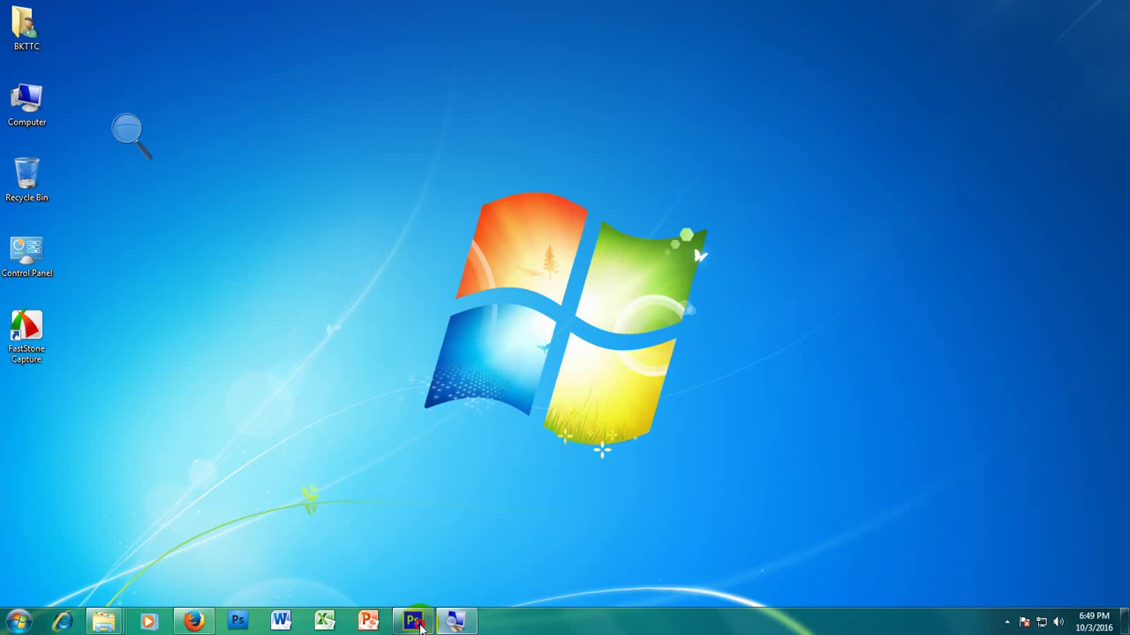
Open Tulips.jpg from the Sample Pictures folder in Photoshop
{"action": "left_click", "coordinate": [415, 622]}
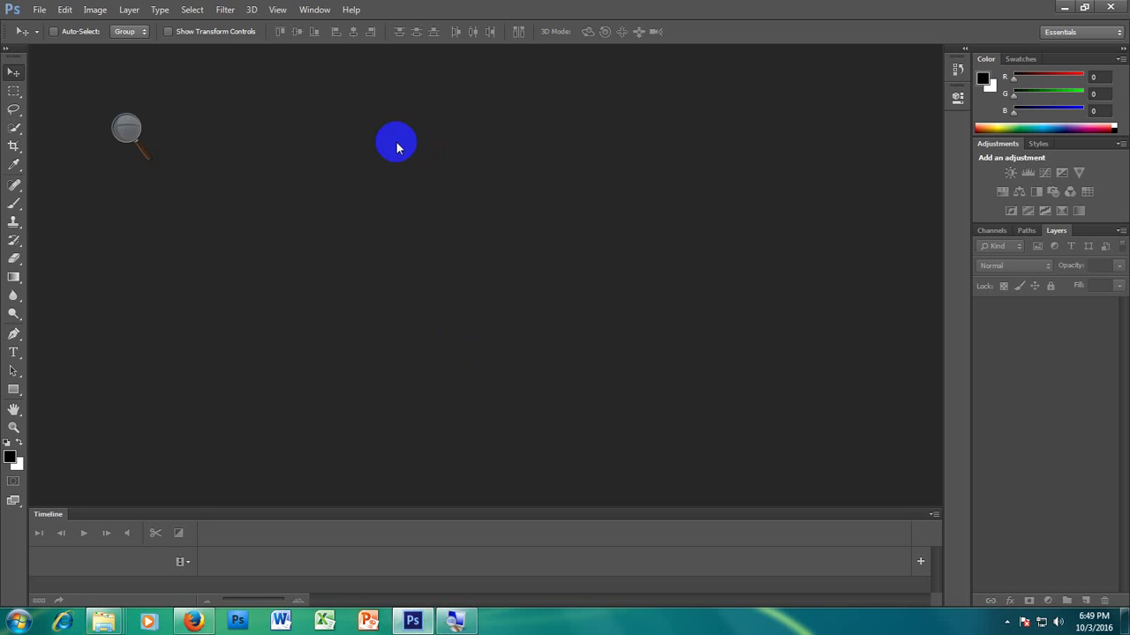
{"action": "left_click", "coordinate": [41, 10]}
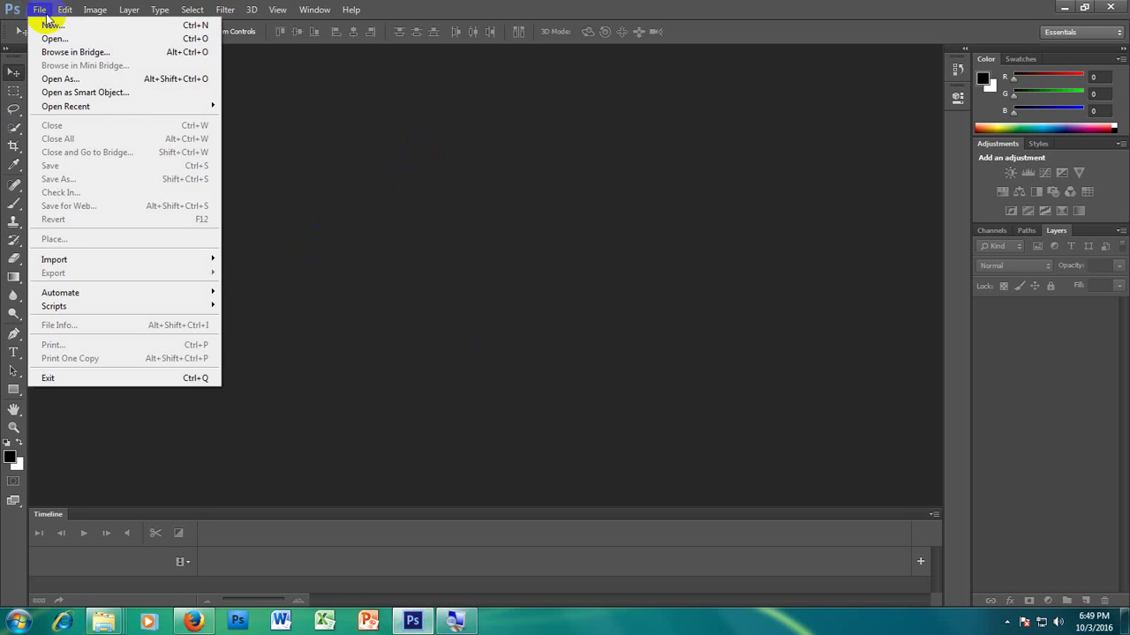
{"action": "left_click", "coordinate": [53, 39]}
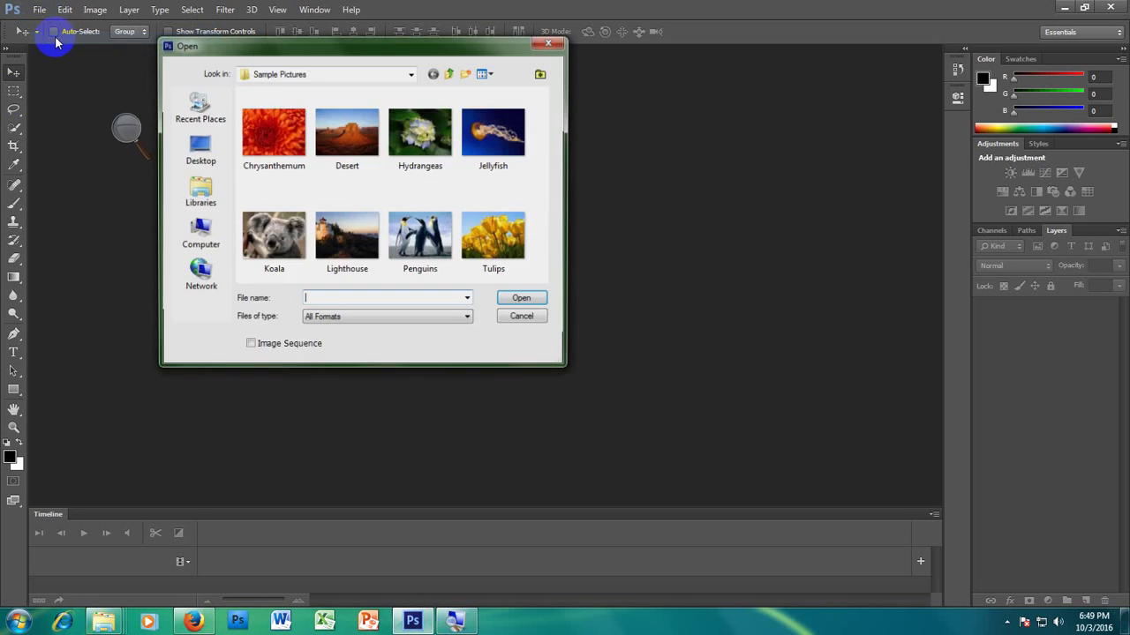
{"action": "left_click_drag", "start_coordinate": [345, 55], "coordinate": [559, 70]}
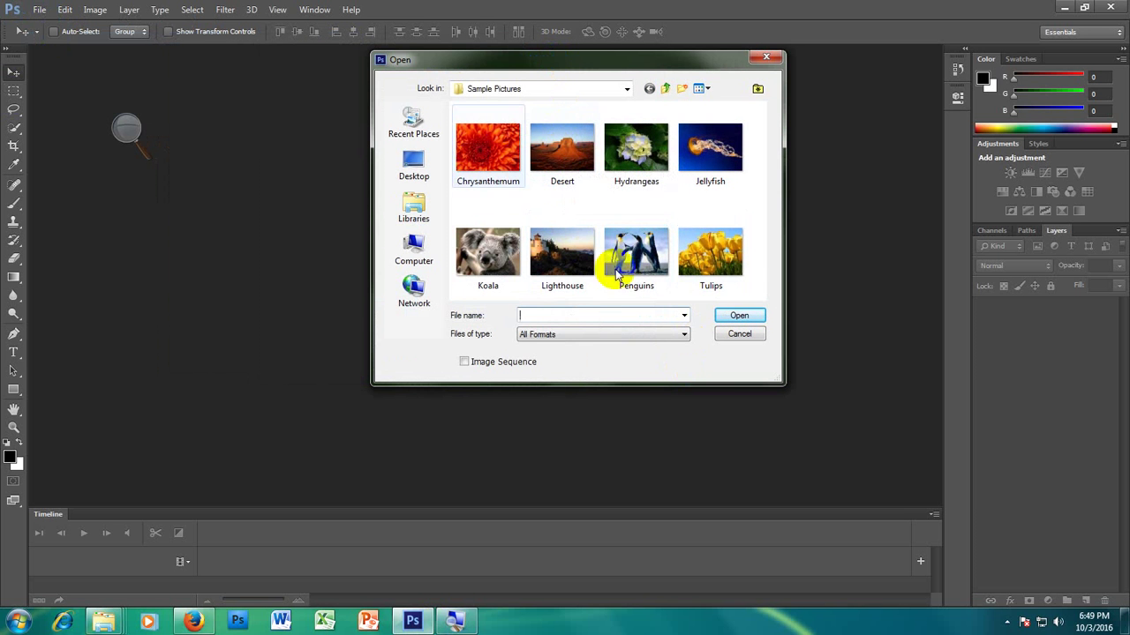
{"action": "double_click", "coordinate": [710, 252]}
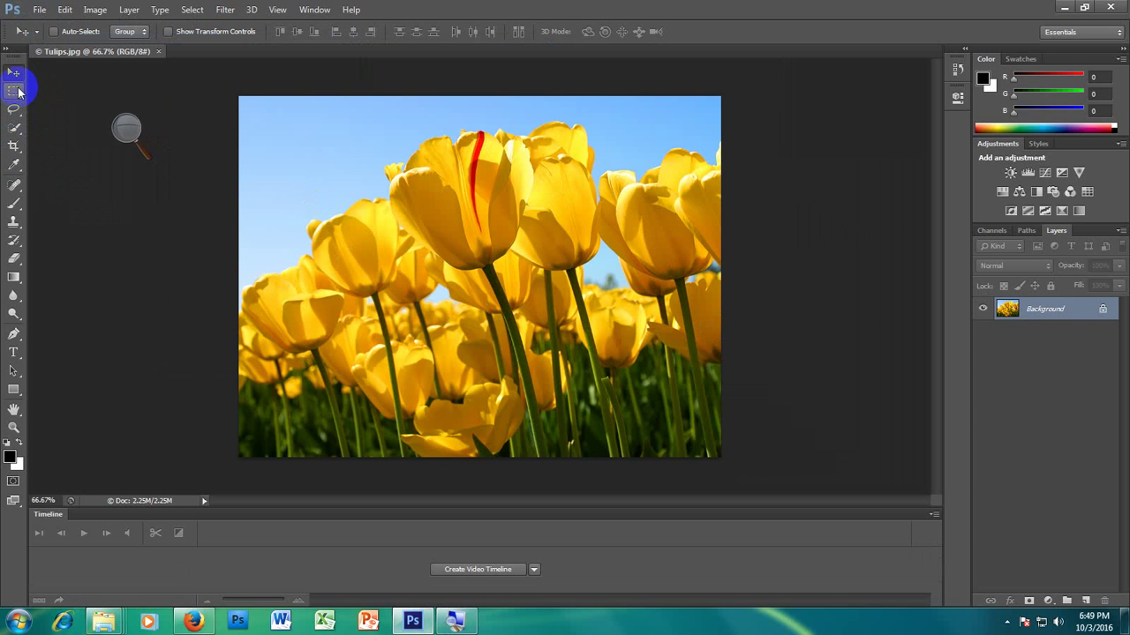
Draw a rectangular marquee around the left-centre tulips, including part of the red-streaked tulip
{"action": "left_click_drag", "start_coordinate": [17, 95], "coordinate": [64, 92]}
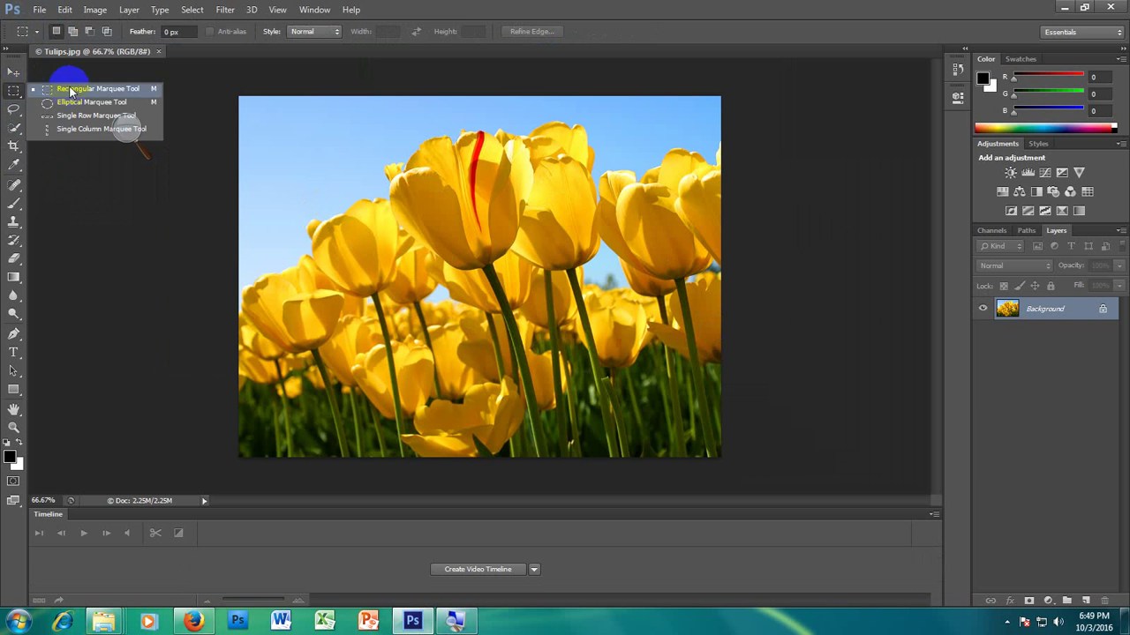
{"action": "mouse_move", "coordinate": [344, 134]}
{"action": "left_mouse_down"}
{"action": "mouse_move", "coordinate": [612, 336]}
{"action": "mouse_move", "coordinate": [615, 375]}
{"action": "mouse_move", "coordinate": [676, 341]}
{"action": "left_mouse_up"}
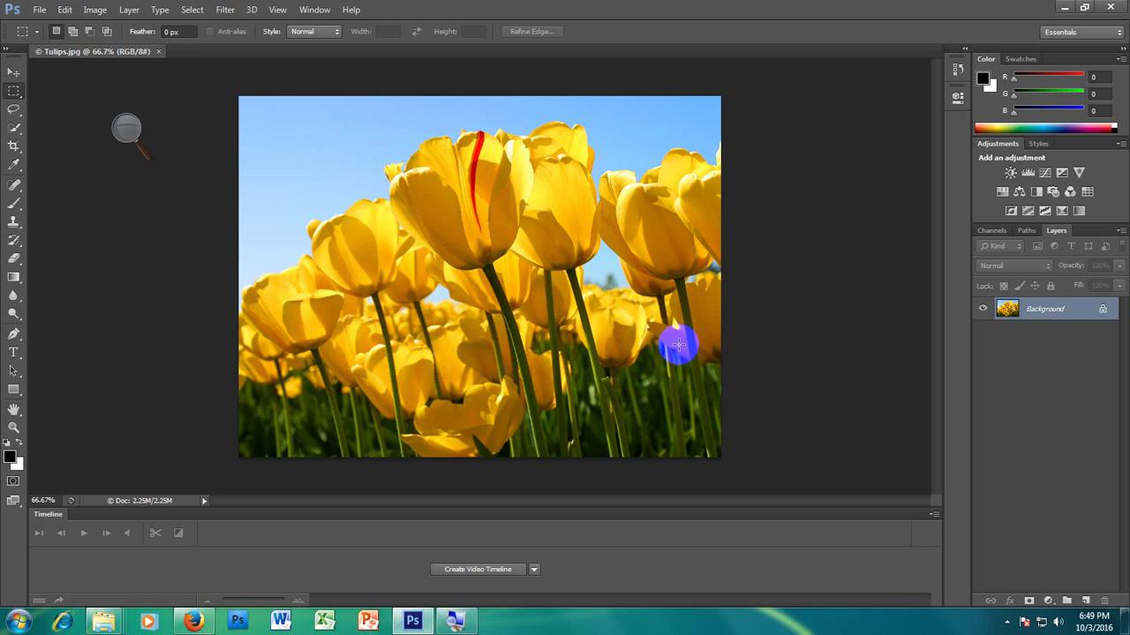
{"action": "left_click", "coordinate": [368, 133]}
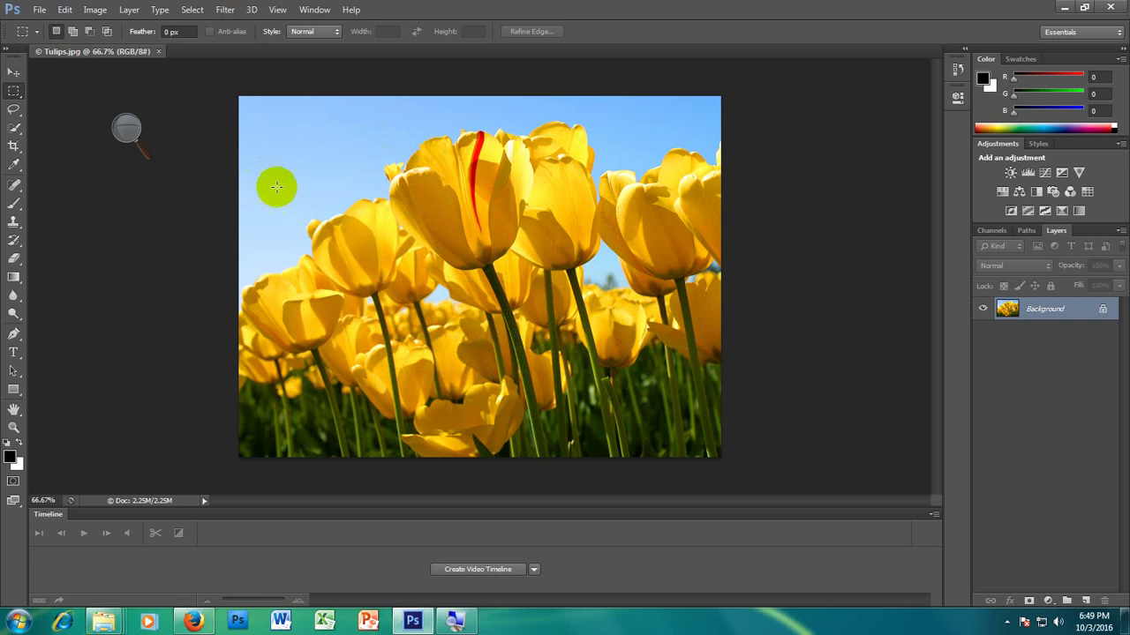
{"action": "left_click_drag", "start_coordinate": [260, 168], "coordinate": [514, 376]}
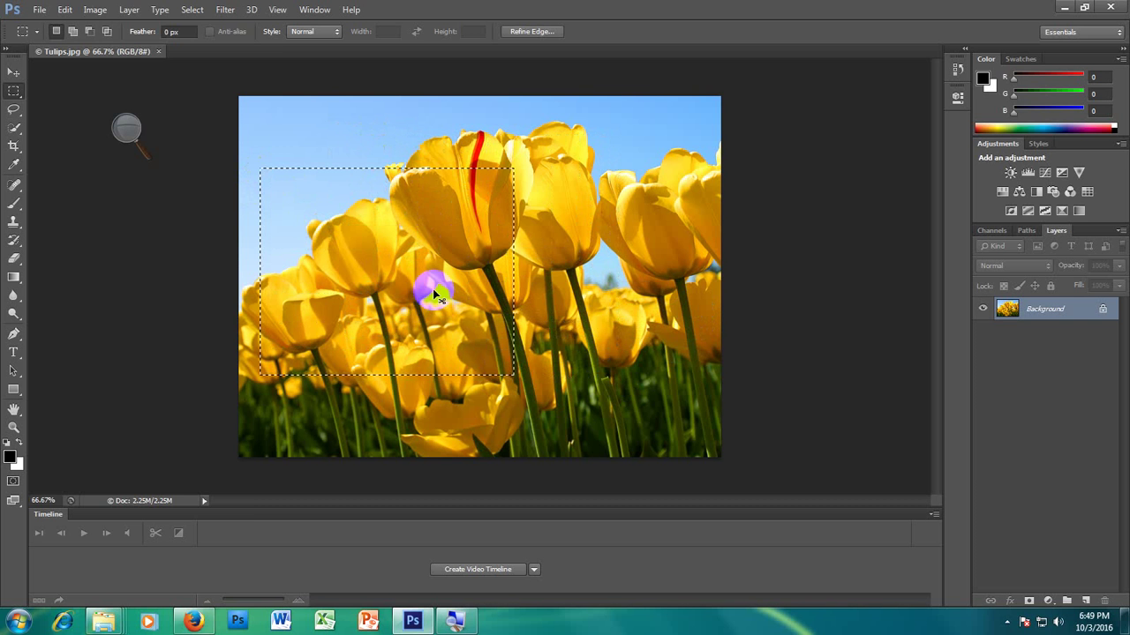
{"action": "left_click", "coordinate": [64, 9]}
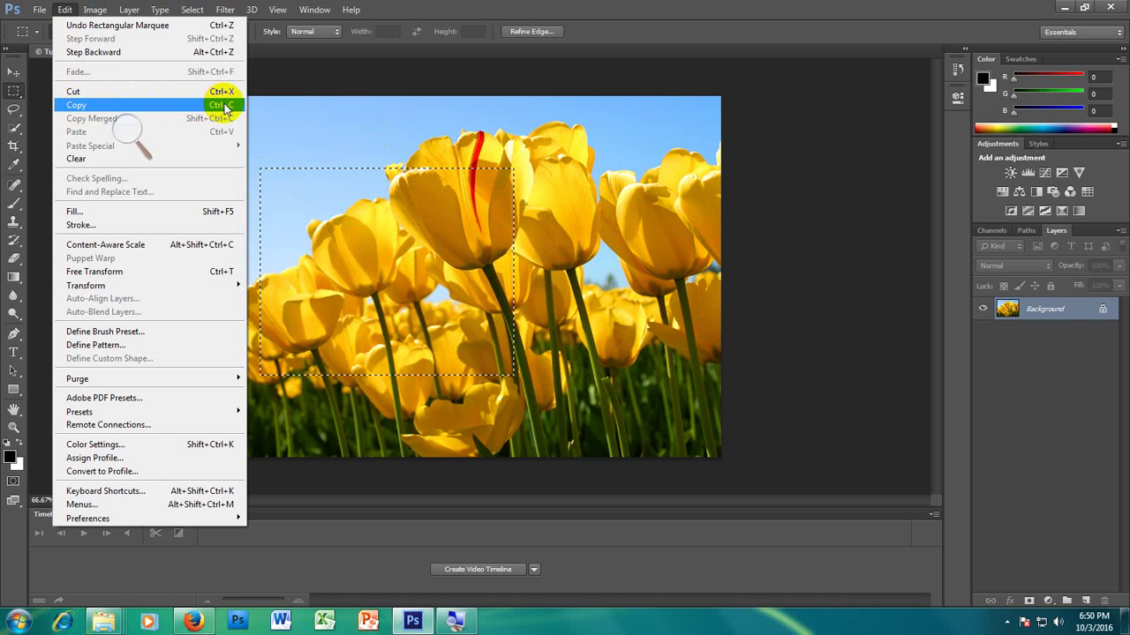
Copy the rectangular selection and paste it back as a new Layer 1
{"action": "left_click", "coordinate": [134, 130]}
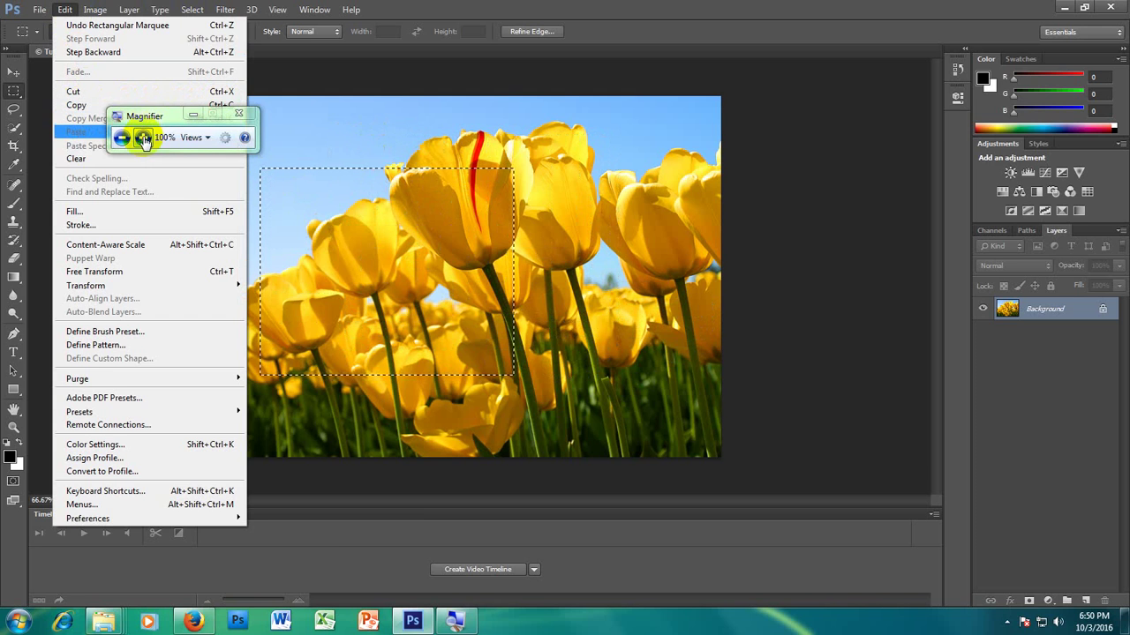
{"action": "left_click", "coordinate": [143, 139]}
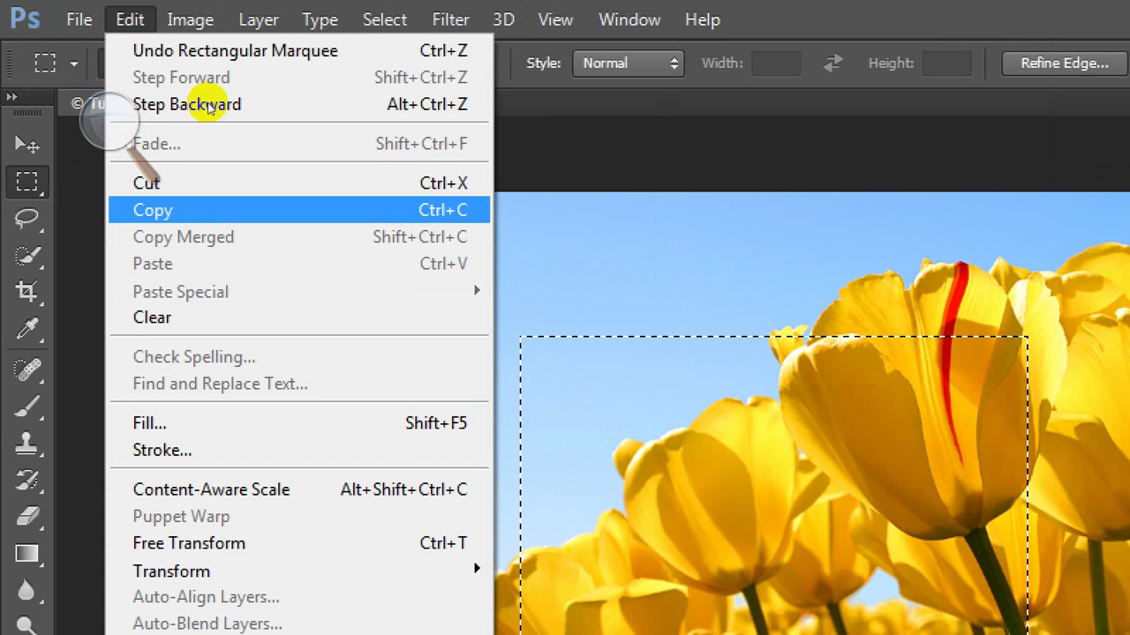
{"action": "left_click", "coordinate": [159, 81]}
{"action": "key", "text": "alt+e"}
{"action": "key", "text": "Down"}
{"action": "key", "text": "Down"}
{"action": "key", "text": "Down"}
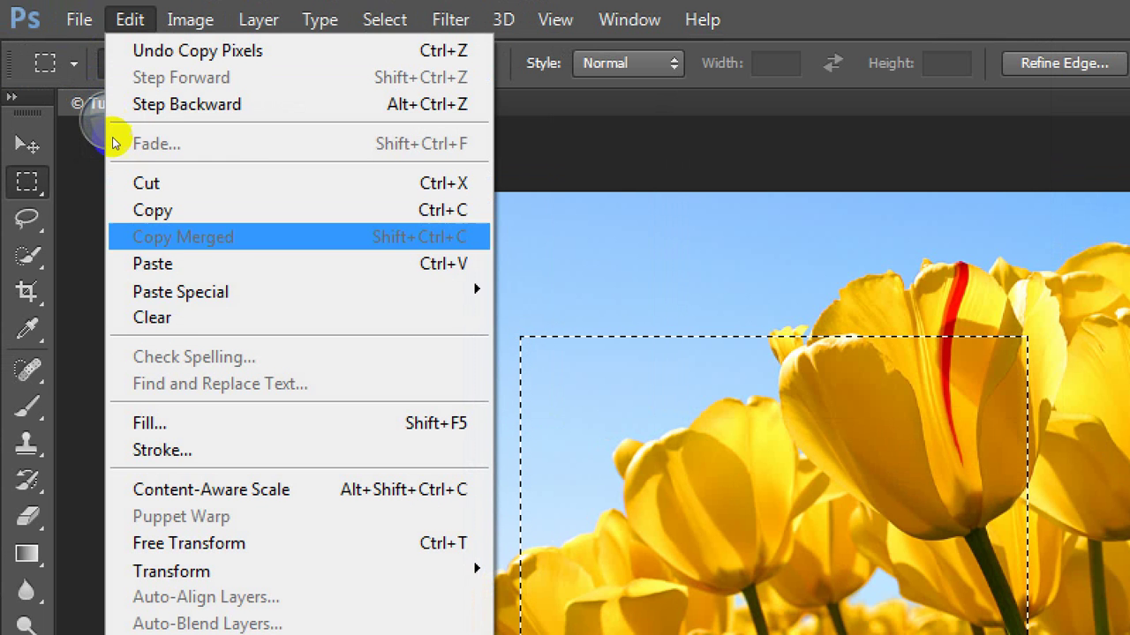
{"action": "key", "text": "Down"}
{"action": "key", "text": "Return"}
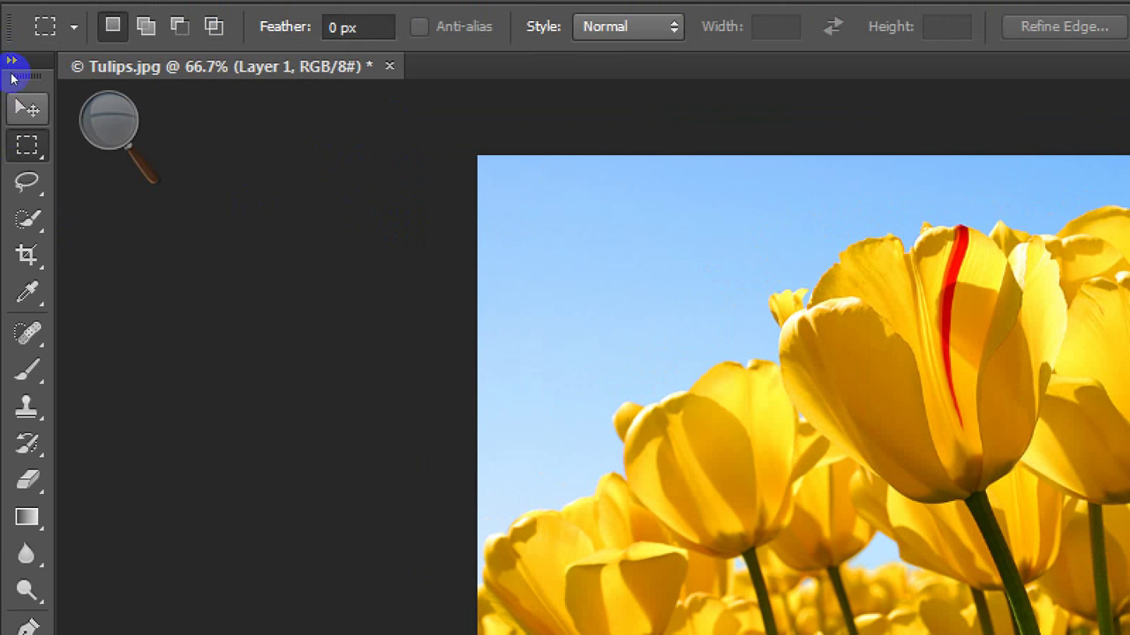
Move Layer 1 so the pasted tulip patch sits offset from the tulips beneath
{"action": "key", "text": "v"}
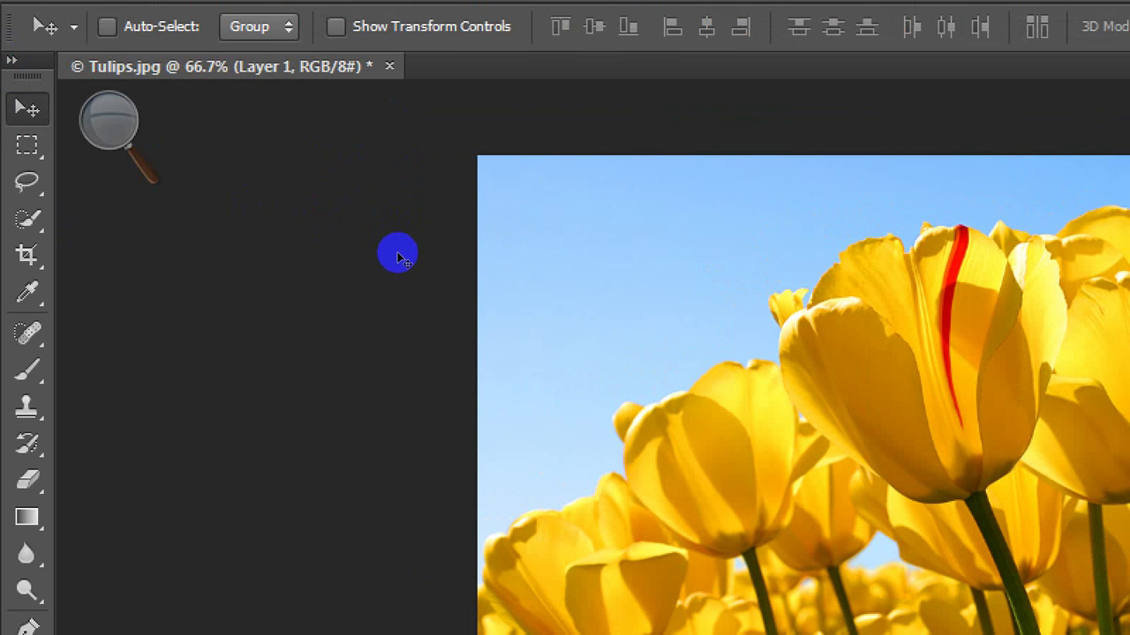
{"action": "left_click_drag", "start_coordinate": [397, 256], "coordinate": [828, 266]}
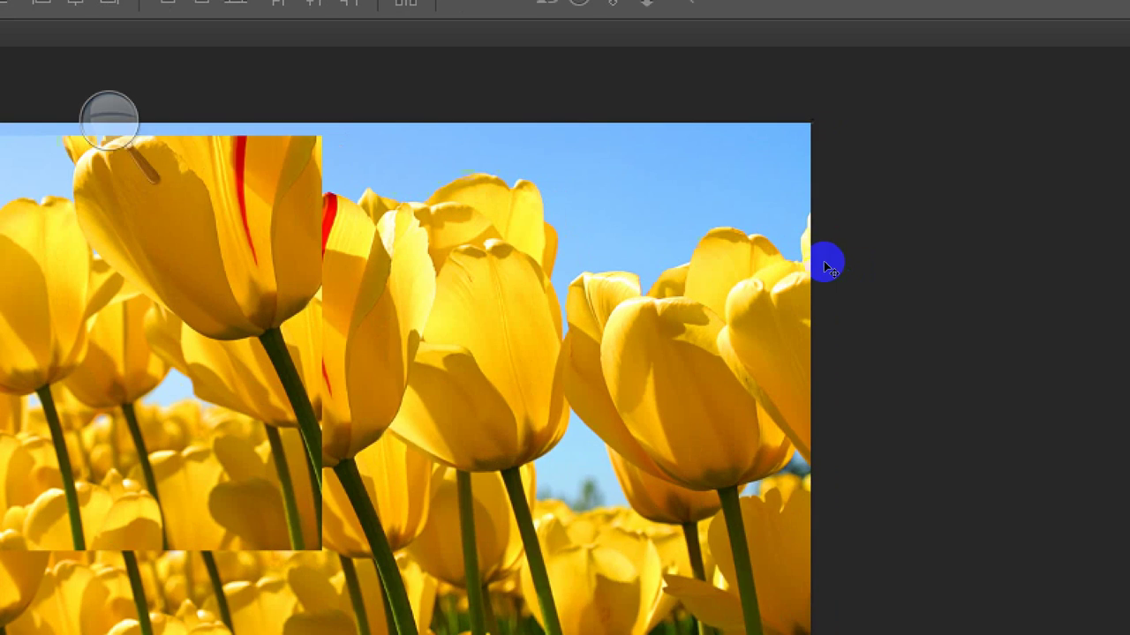
{"action": "mouse_move", "coordinate": [416, 221]}
{"action": "left_mouse_down"}
{"action": "mouse_move", "coordinate": [657, 317]}
{"action": "mouse_move", "coordinate": [583, 301]}
{"action": "mouse_move", "coordinate": [509, 313]}
{"action": "mouse_move", "coordinate": [476, 351]}
{"action": "mouse_move", "coordinate": [442, 358]}
{"action": "left_mouse_up"}
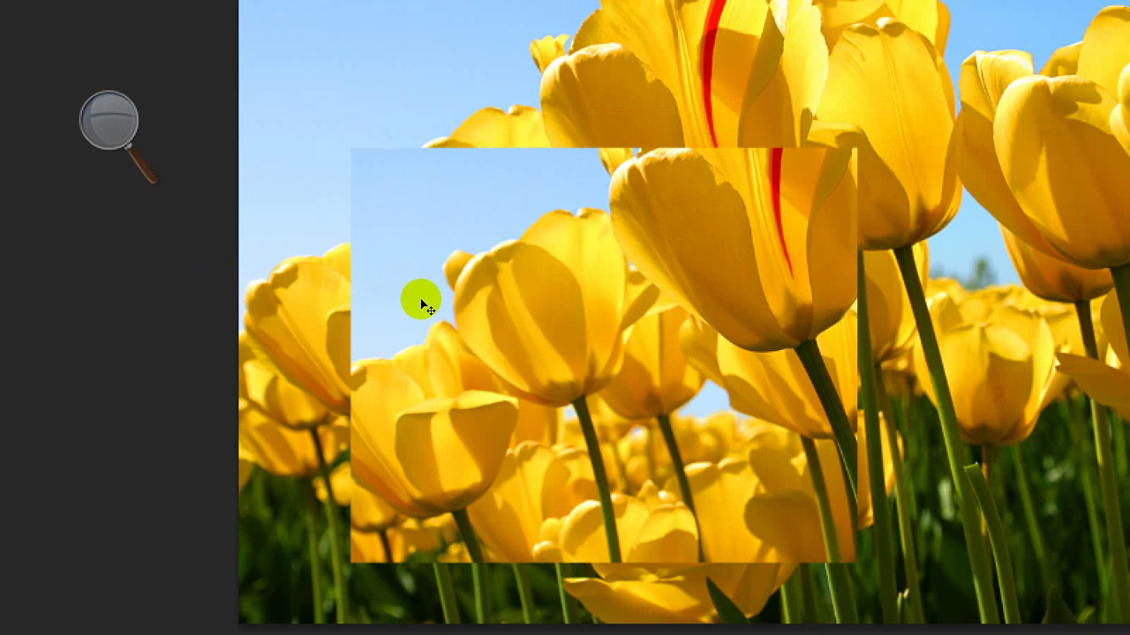
{"action": "left_click_drag", "start_coordinate": [380, 335], "coordinate": [361, 320]}
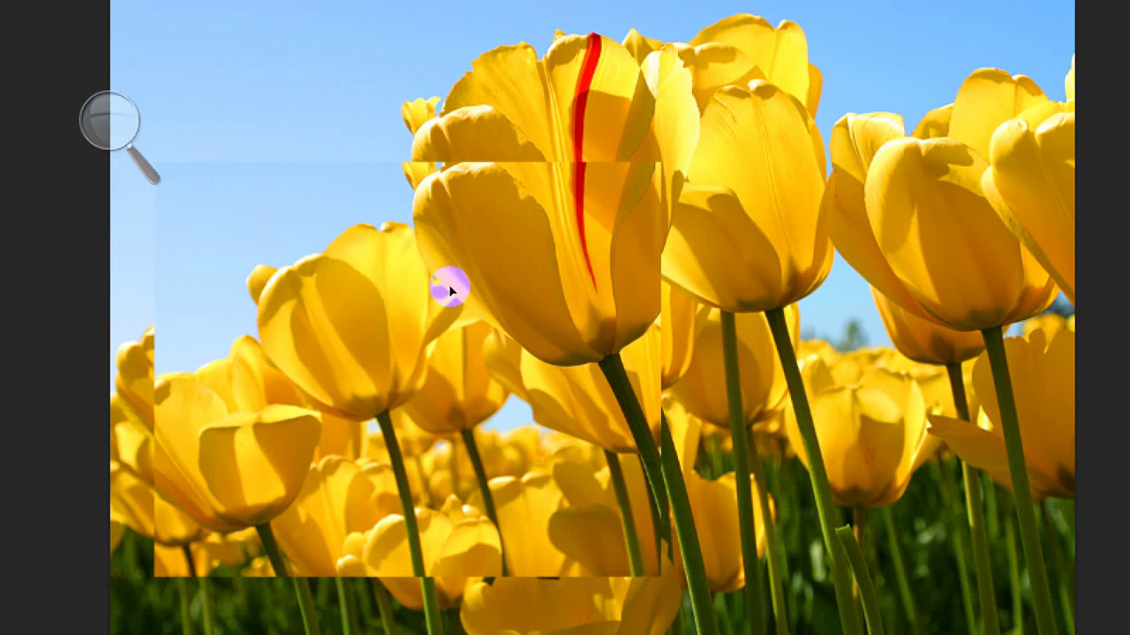
{"action": "left_click_drag", "start_coordinate": [448, 285], "coordinate": [584, 266]}
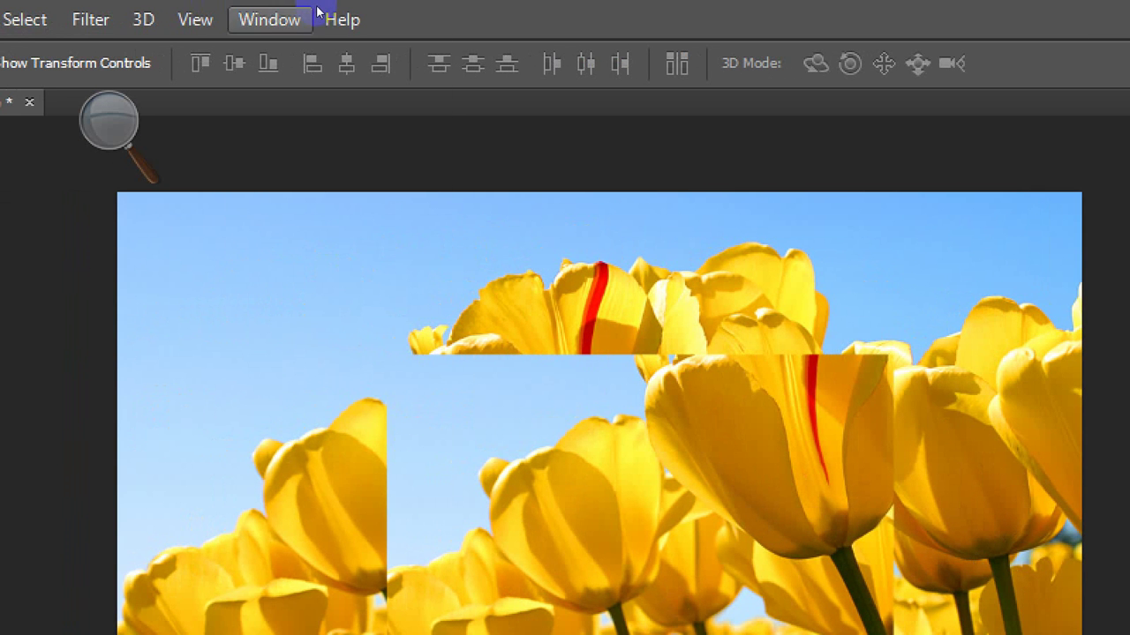
Show the History panel and undo back to the just-opened Tulips image
{"action": "left_click", "coordinate": [316, 12]}
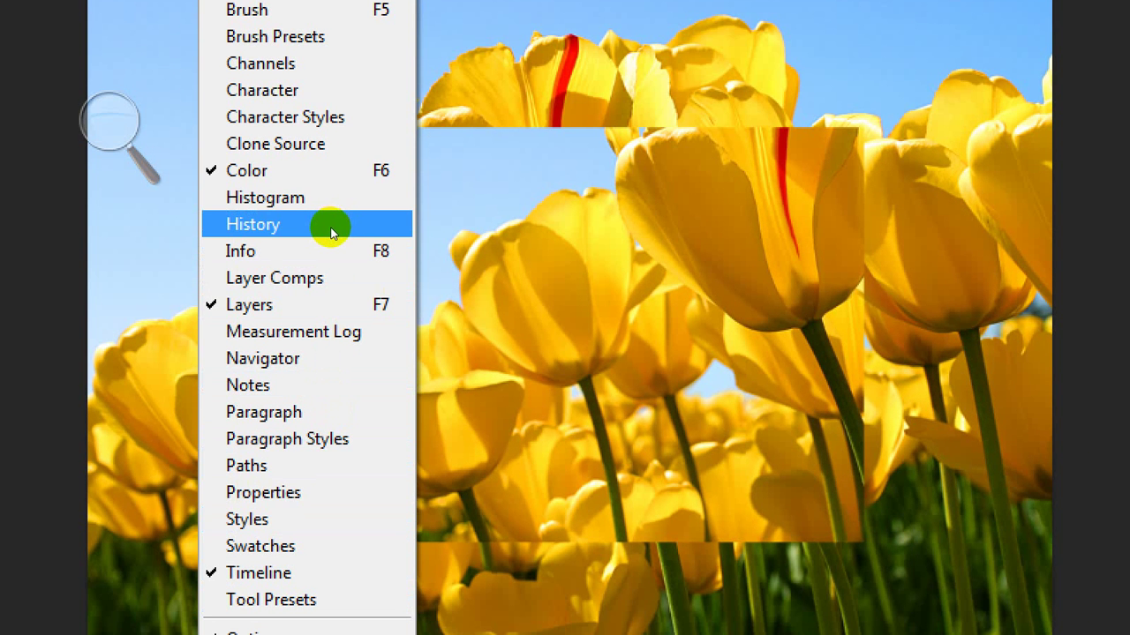
{"action": "left_click", "coordinate": [332, 232]}
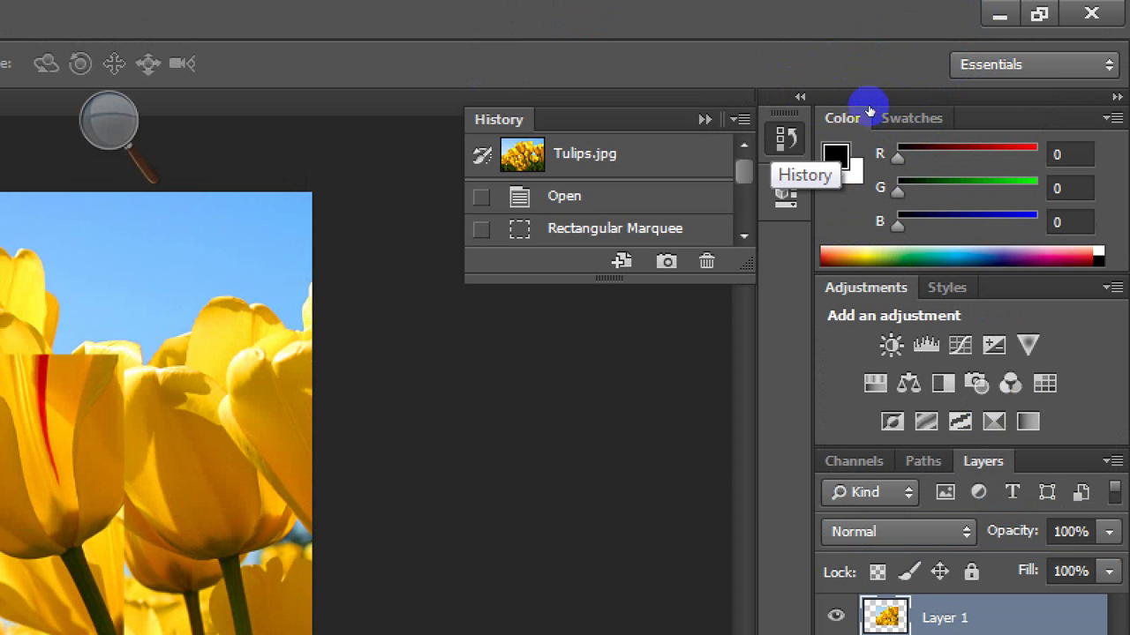
{"action": "key", "text": "ctrl+z"}
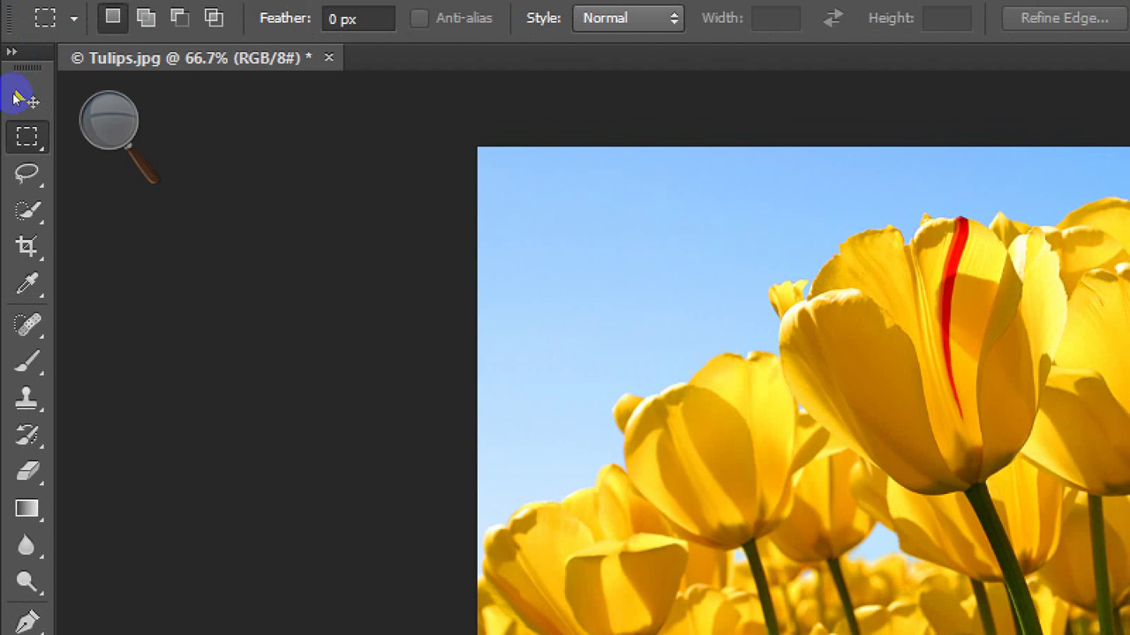
Copy an elliptical selection of the red-streaked tulip to a new layer and move it left
{"action": "right_click", "coordinate": [26, 136]}
{"action": "left_click", "coordinate": [88, 156]}
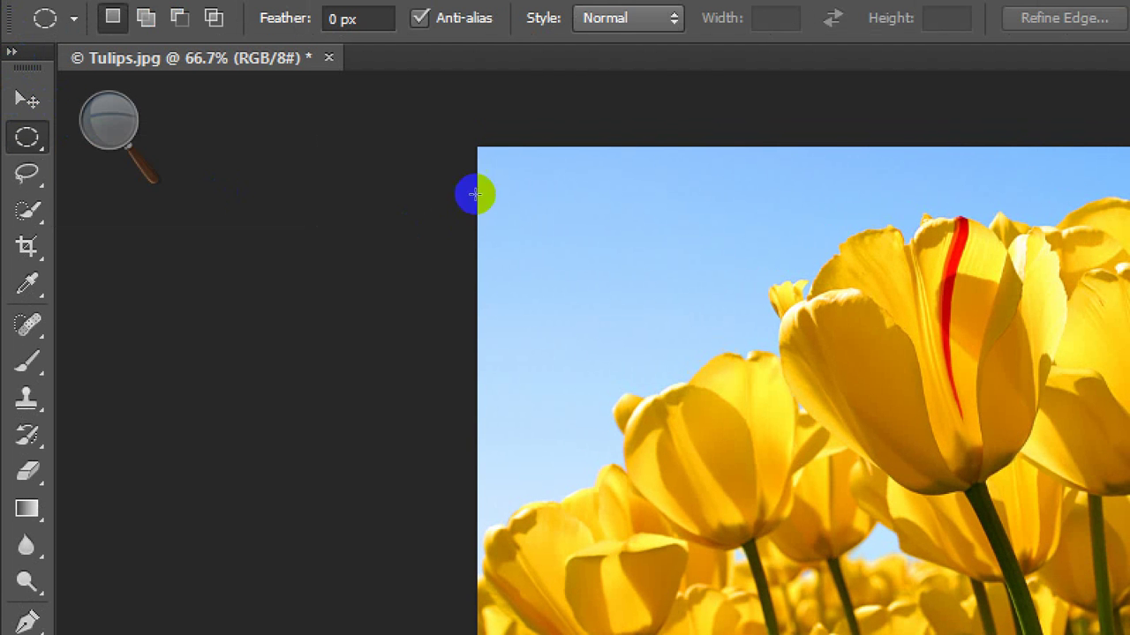
{"action": "mouse_move", "coordinate": [721, 223]}
{"action": "left_mouse_down"}
{"action": "mouse_move", "coordinate": [927, 430]}
{"action": "mouse_move", "coordinate": [1006, 492]}
{"action": "left_mouse_up"}
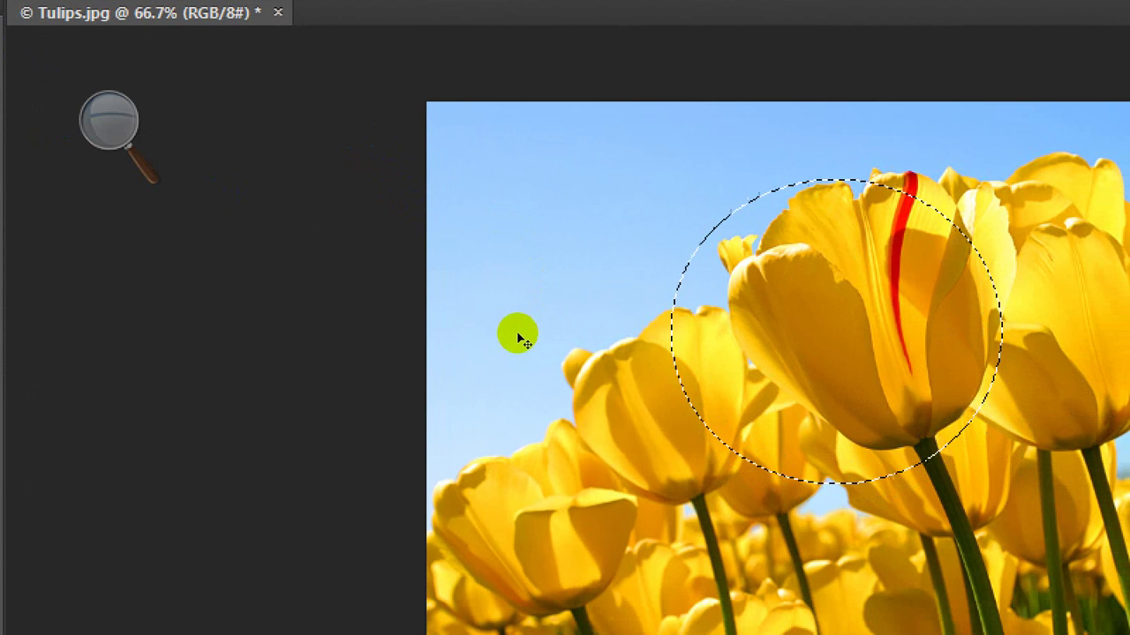
{"action": "key", "text": "ctrl+j"}
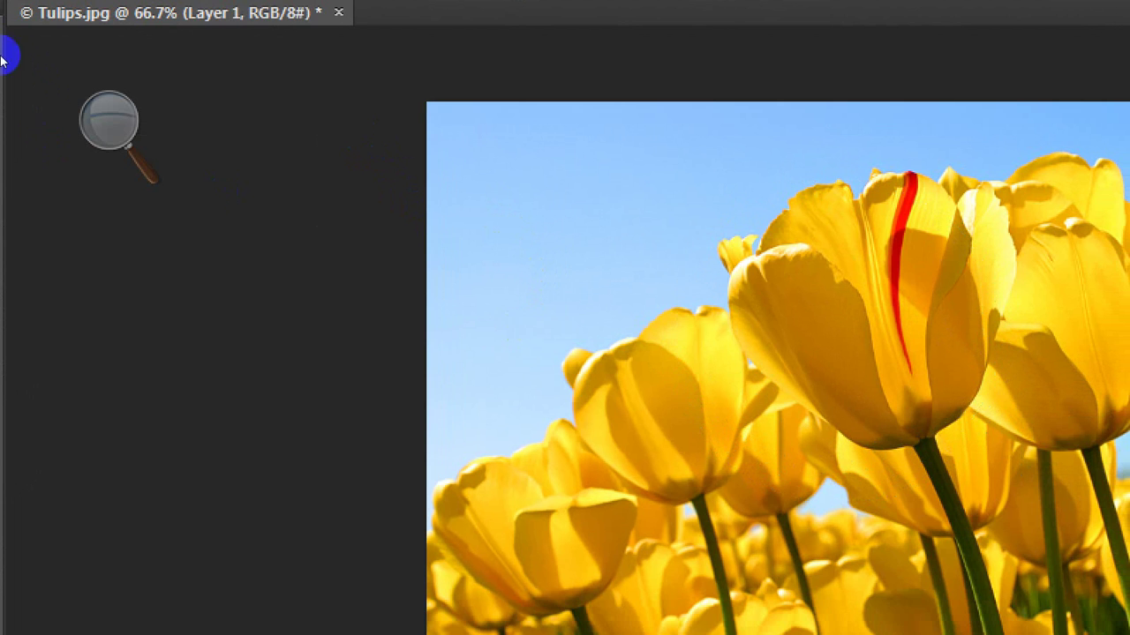
{"action": "left_click", "coordinate": [25, 88]}
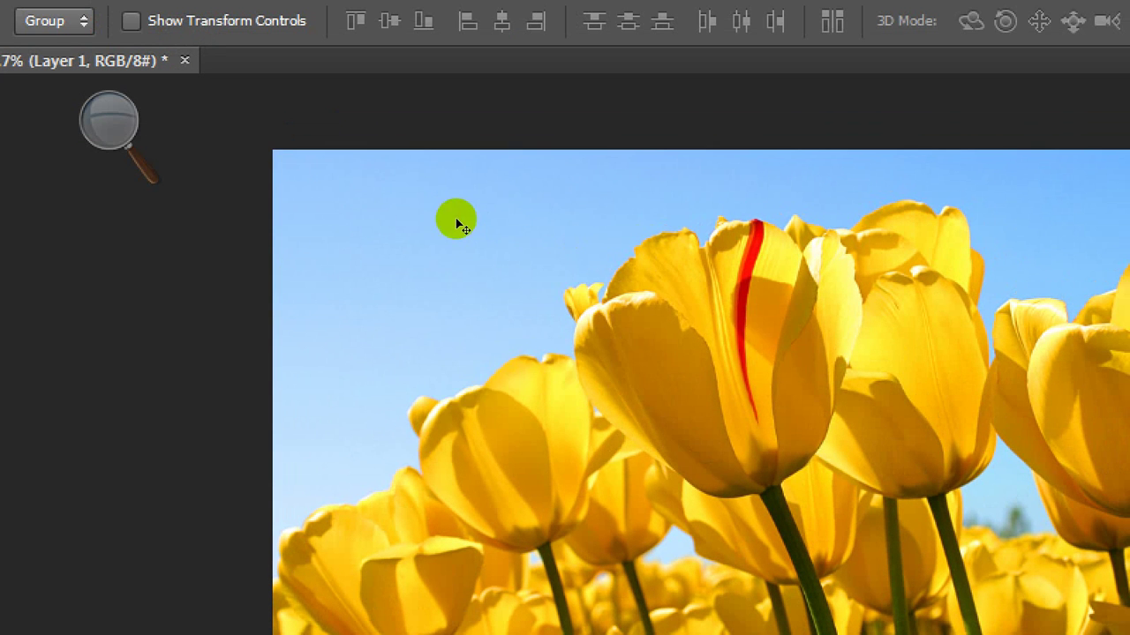
{"action": "mouse_move", "coordinate": [453, 220]}
{"action": "left_mouse_down"}
{"action": "mouse_move", "coordinate": [326, 183]}
{"action": "mouse_move", "coordinate": [338, 168]}
{"action": "mouse_move", "coordinate": [554, 207]}
{"action": "mouse_move", "coordinate": [588, 235]}
{"action": "mouse_move", "coordinate": [532, 292]}
{"action": "mouse_move", "coordinate": [623, 244]}
{"action": "left_mouse_up"}
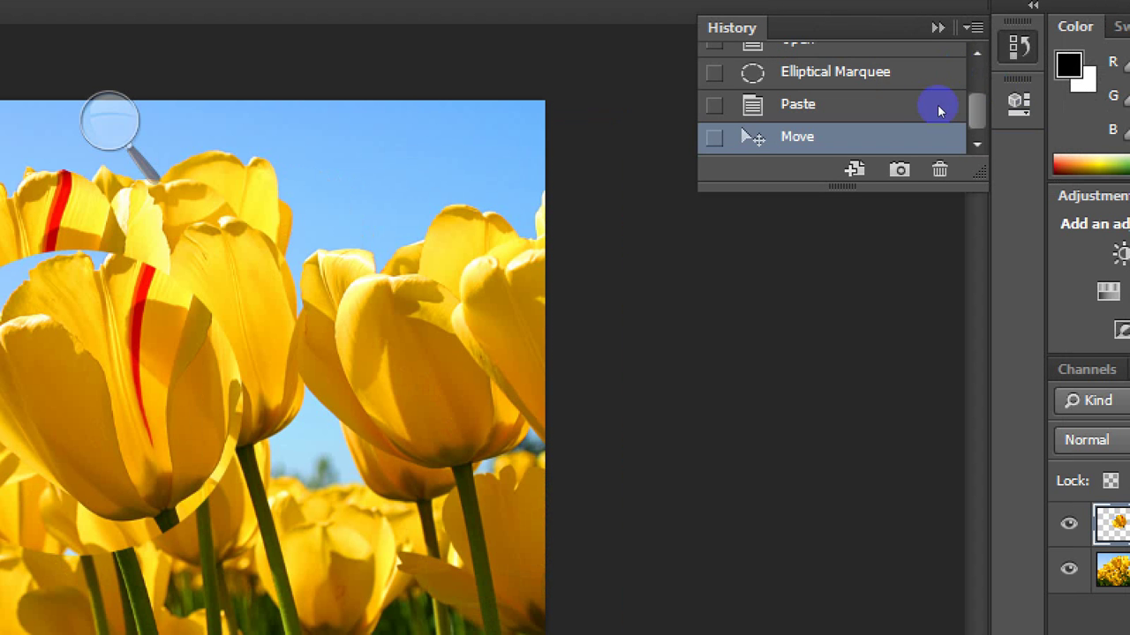
Revert to the Open history state and reselect the Elliptical Marquee Tool
{"action": "scroll", "coordinate": [936, 101], "scroll_direction": "up", "scroll_amount": 1}
{"action": "scroll", "coordinate": [883, 94], "scroll_direction": "up", "scroll_amount": 1}
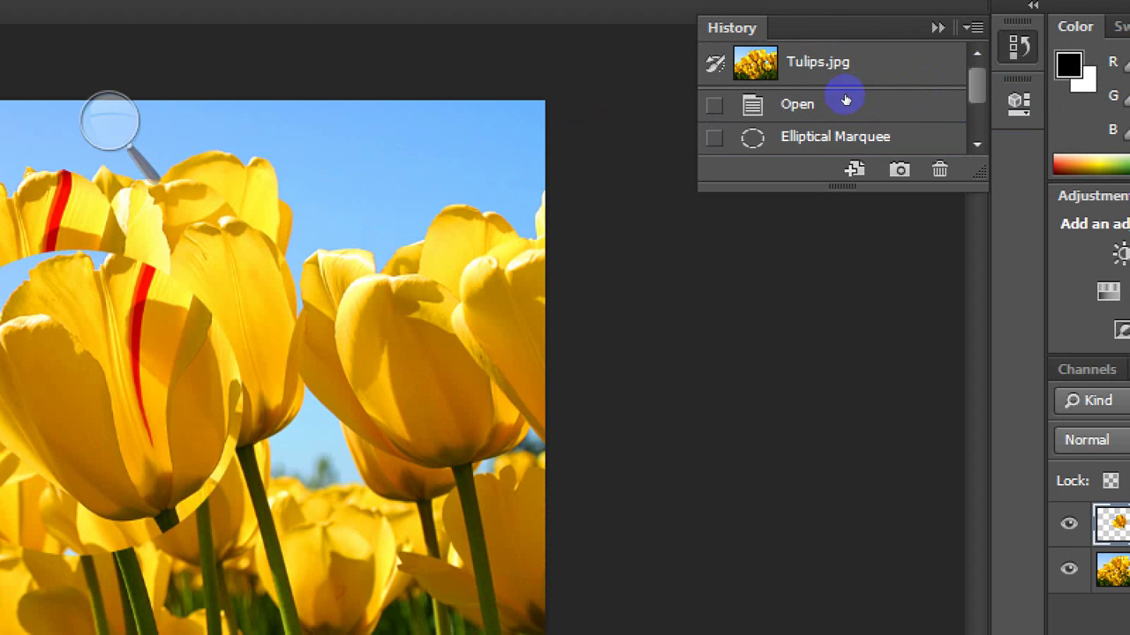
{"action": "left_click", "coordinate": [845, 104]}
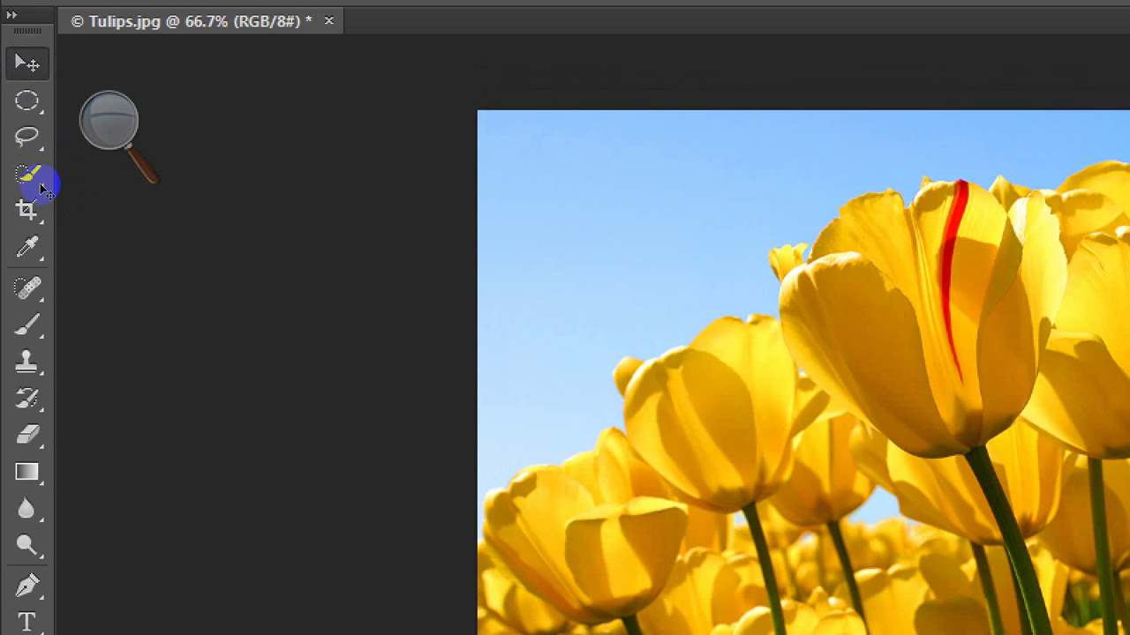
{"action": "key", "text": "w"}
{"action": "key", "text": "l"}
{"action": "left_click", "coordinate": [12, 108]}
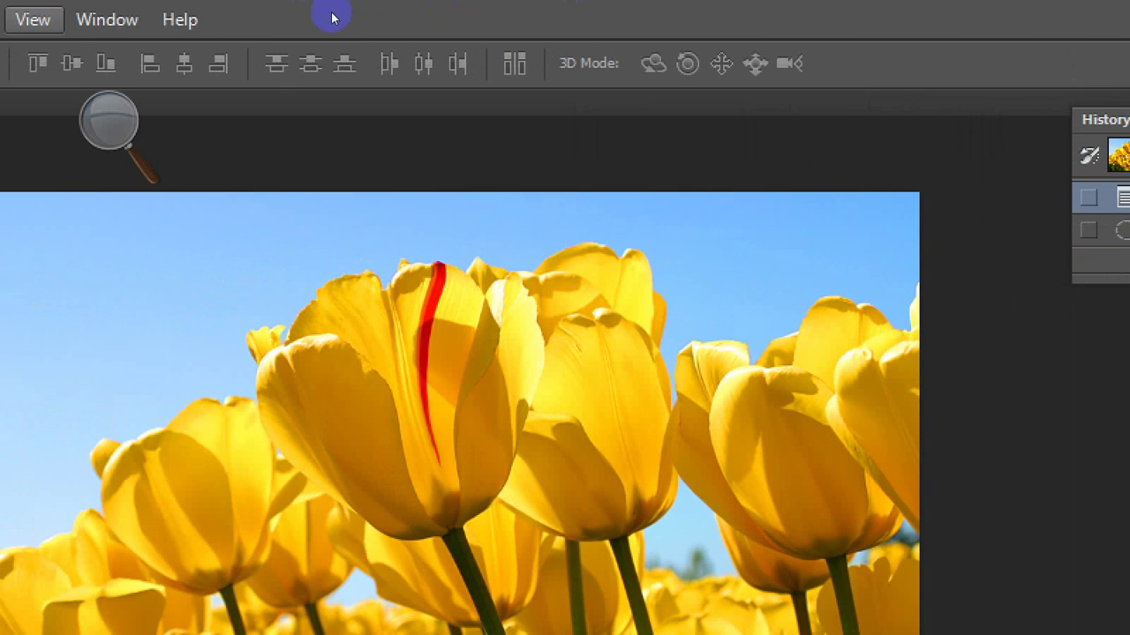
Show the Layers panel and convert the locked Background into an editable Layer 0
{"action": "left_click", "coordinate": [106, 19]}
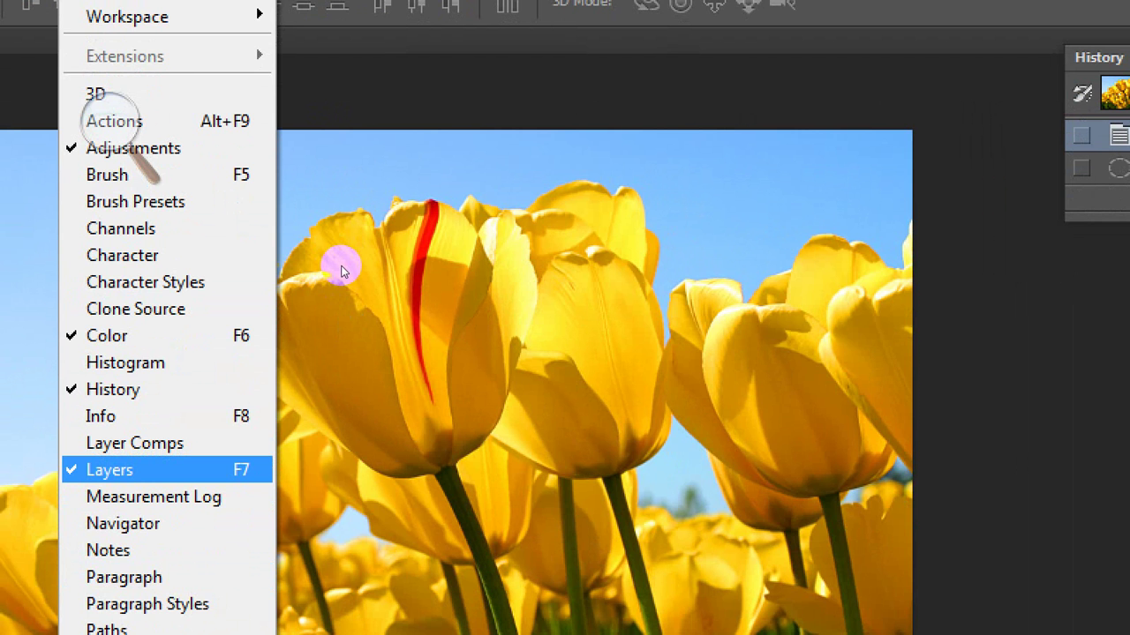
{"action": "left_click", "coordinate": [344, 271]}
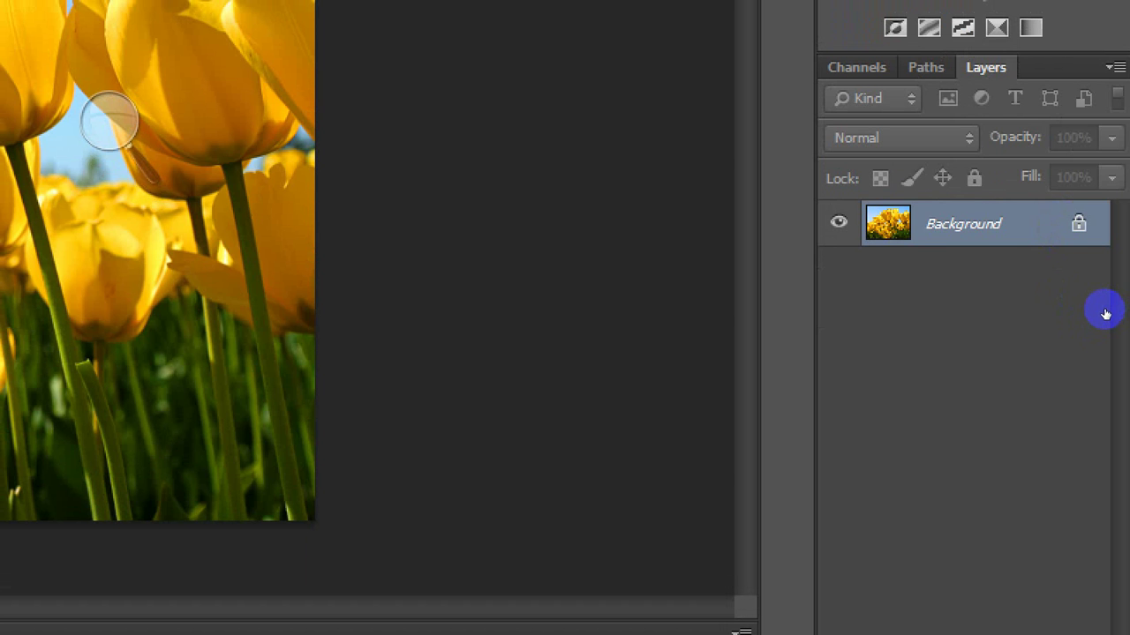
{"action": "double_click", "coordinate": [1015, 224]}
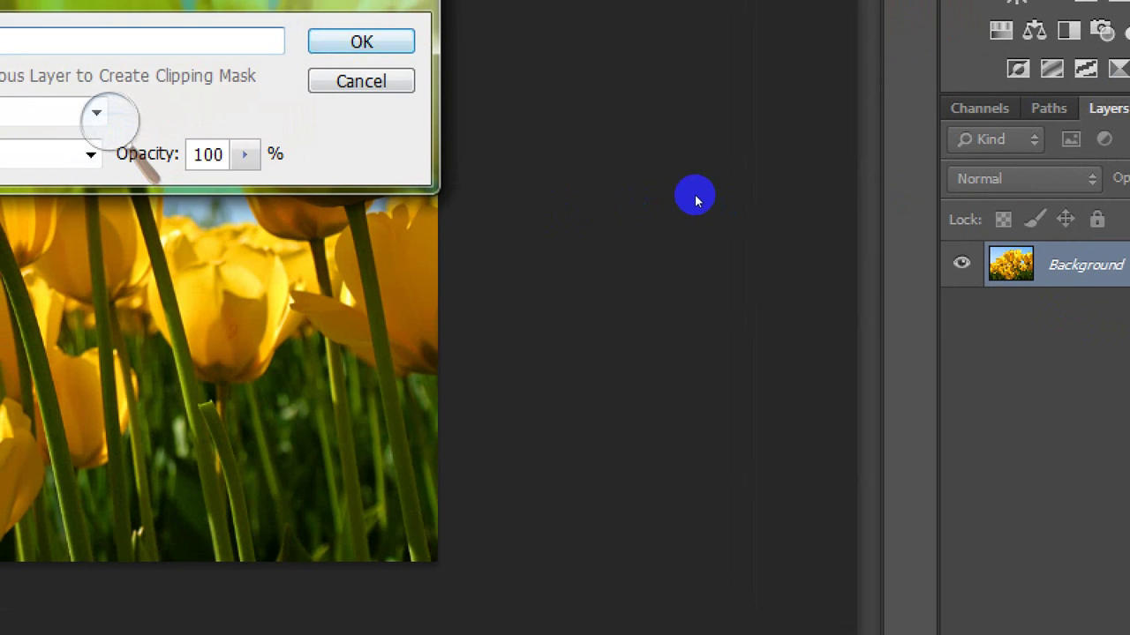
{"action": "key", "text": "Return"}
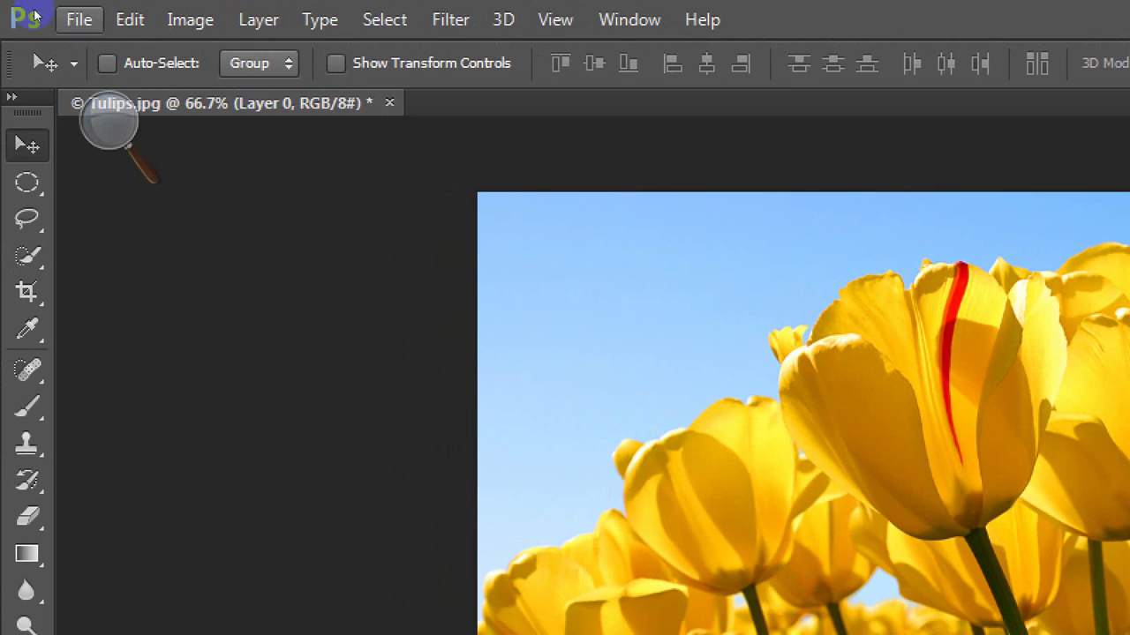
Open Penguins.jpg from Sample Pictures as a second document
{"action": "left_click", "coordinate": [78, 20]}
{"action": "left_click", "coordinate": [109, 77]}
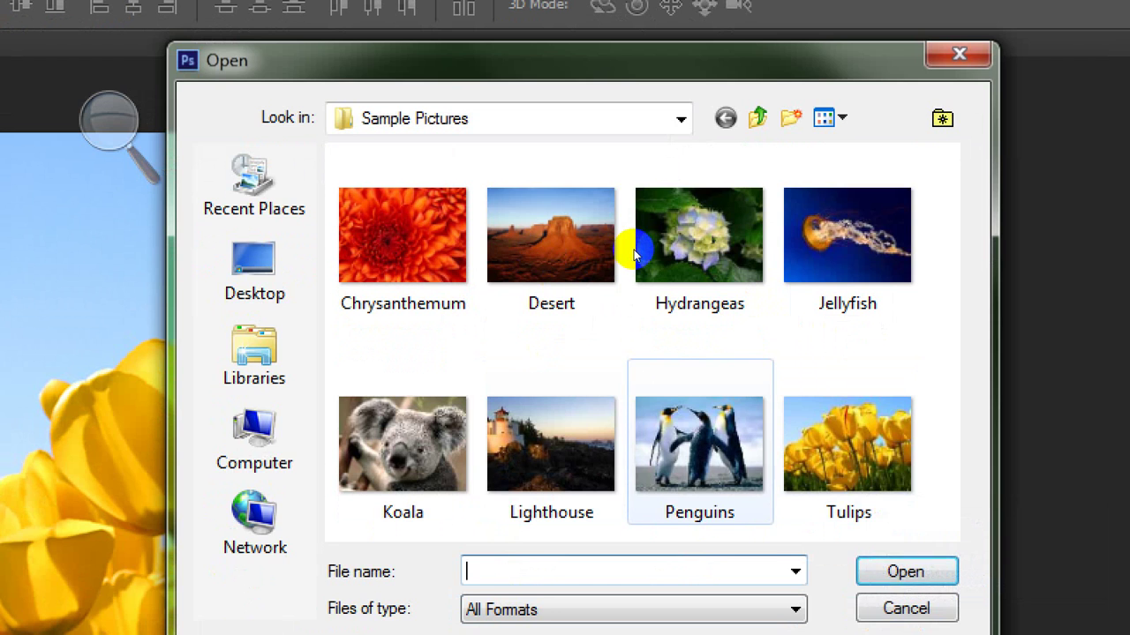
{"action": "double_click", "coordinate": [699, 446]}
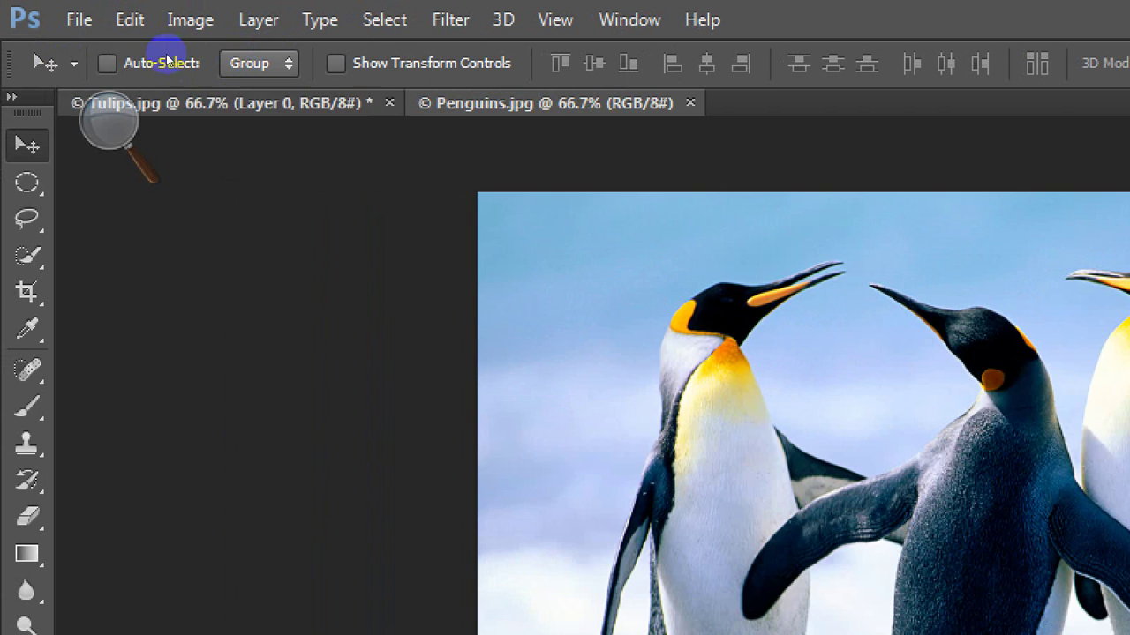
{"action": "key", "text": "ctrl+Tab"}
{"action": "key", "text": "ctrl+Tab"}
{"action": "key", "text": "ctrl+Tab"}
{"action": "key", "text": "ctrl+Tab"}
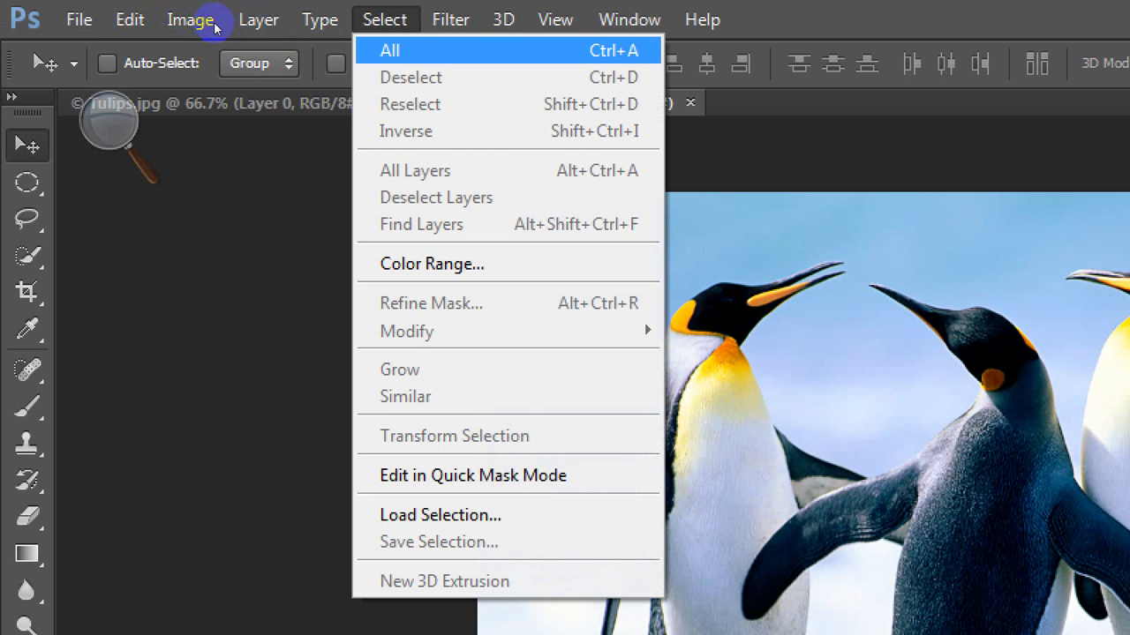
Select and copy the entire Penguins image, then return to the Tulips.jpg document
{"action": "key", "text": "ctrl+a"}
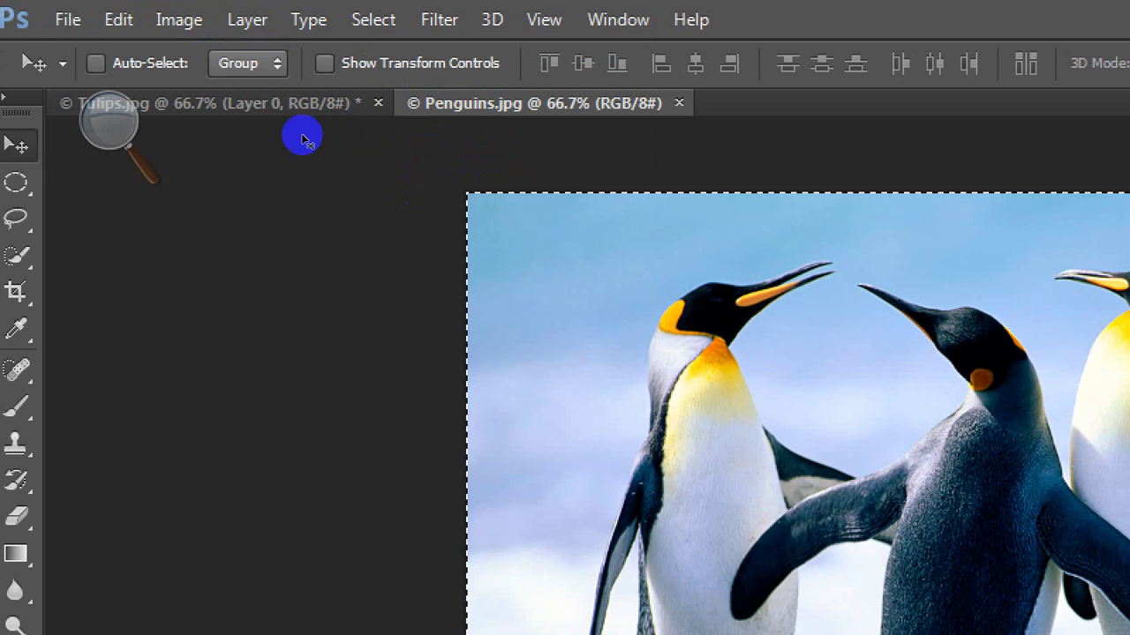
{"action": "left_click", "coordinate": [118, 19]}
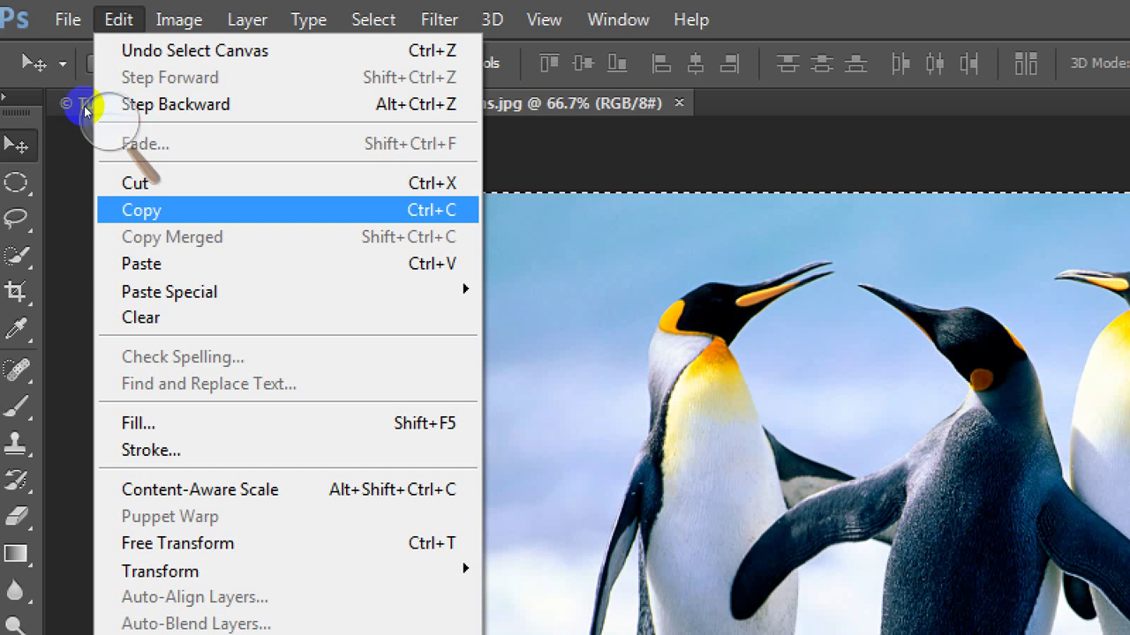
{"action": "key", "text": "Return"}
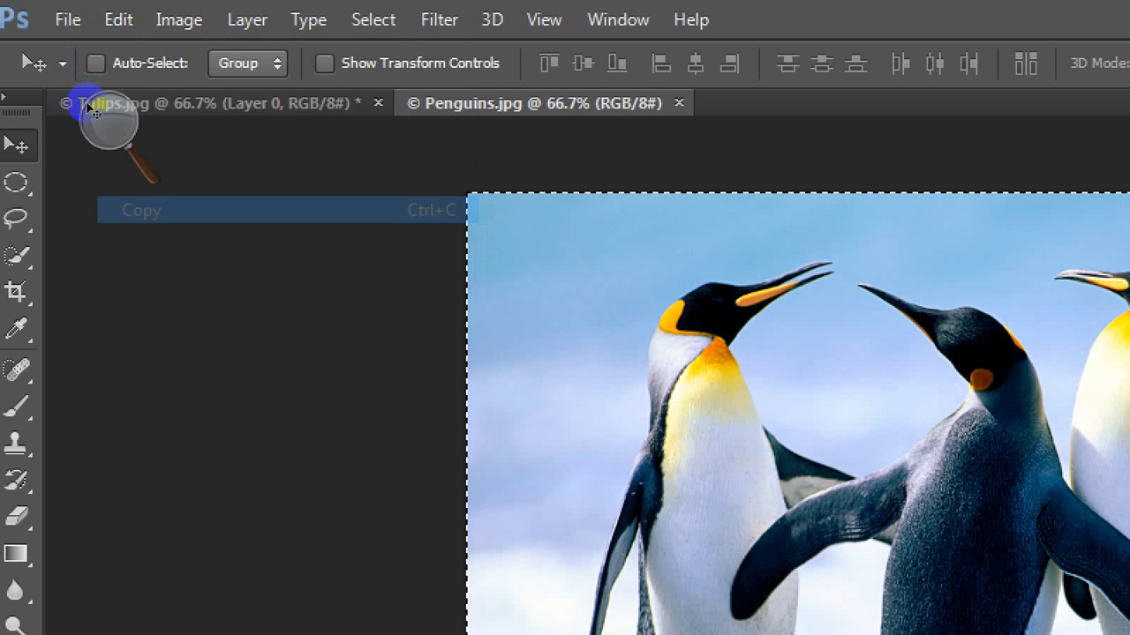
{"action": "left_click", "coordinate": [92, 104]}
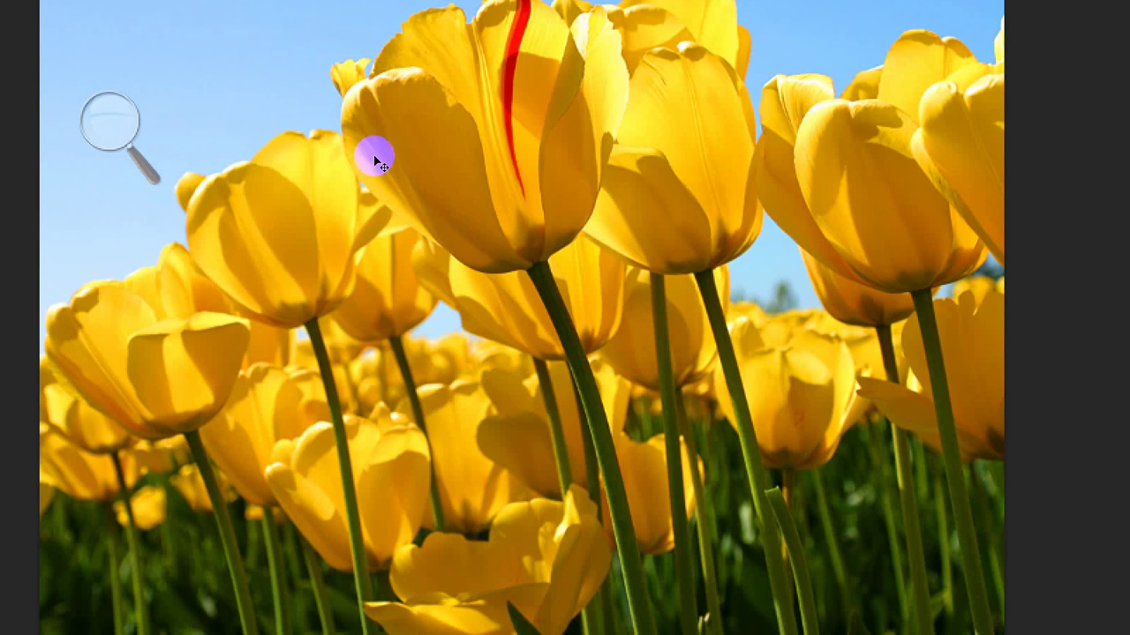
{"action": "left_click", "coordinate": [88, 35]}
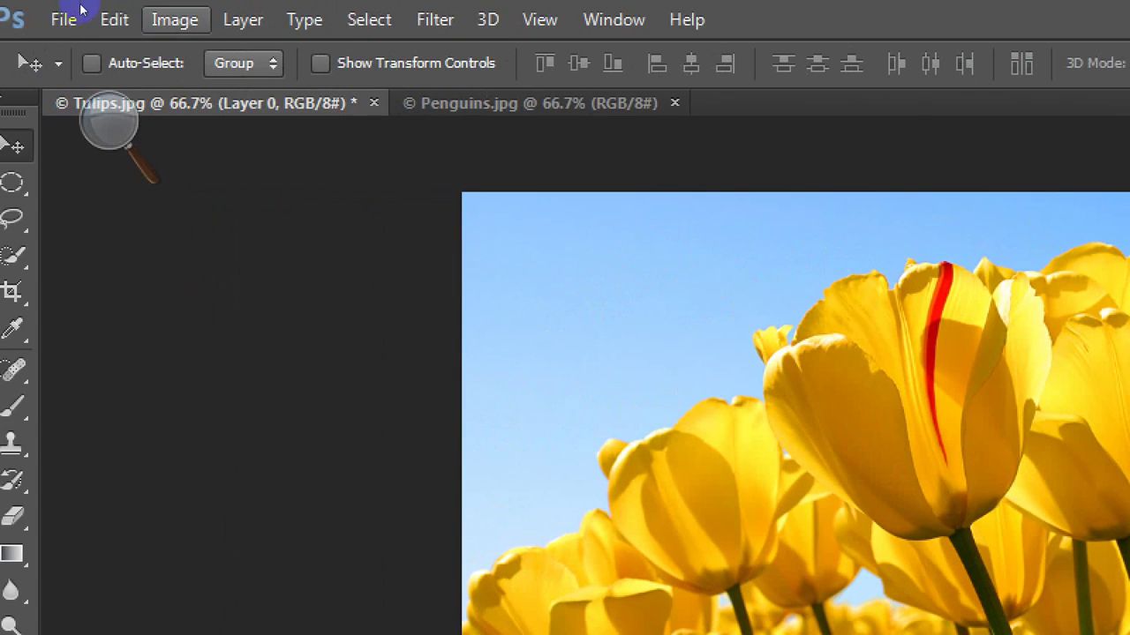
Paste the penguins image into Tulips.jpg as Layer 1 over the tulips Layer 0
{"action": "left_click", "coordinate": [114, 20]}
{"action": "left_click", "coordinate": [53, 262]}
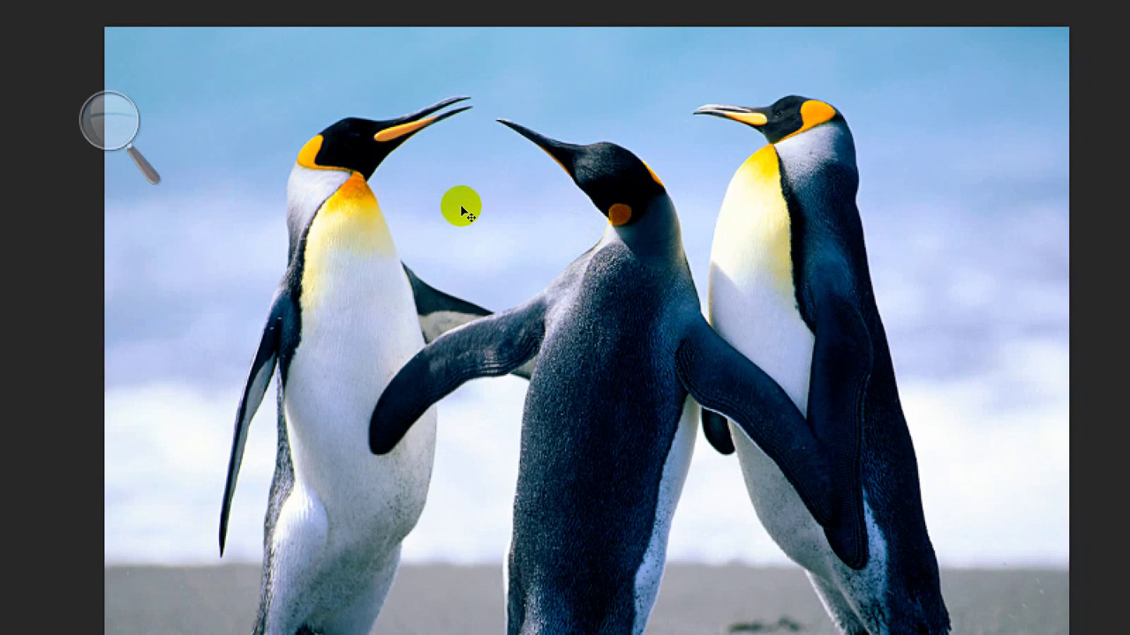
{"action": "left_click", "coordinate": [186, 138]}
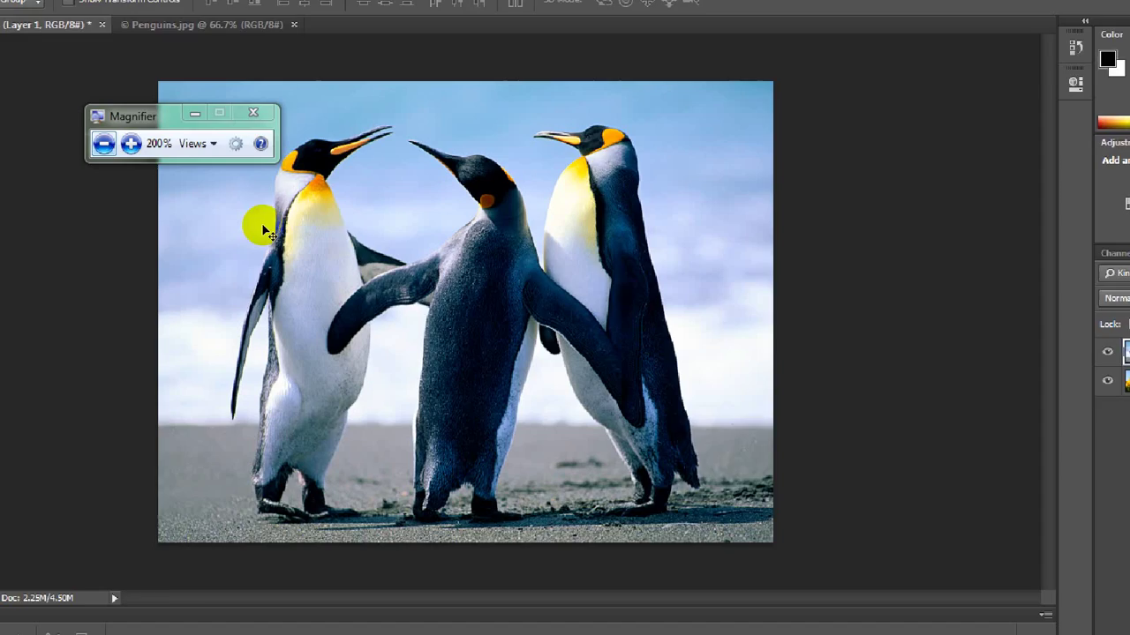
{"action": "key", "text": "super+minus"}
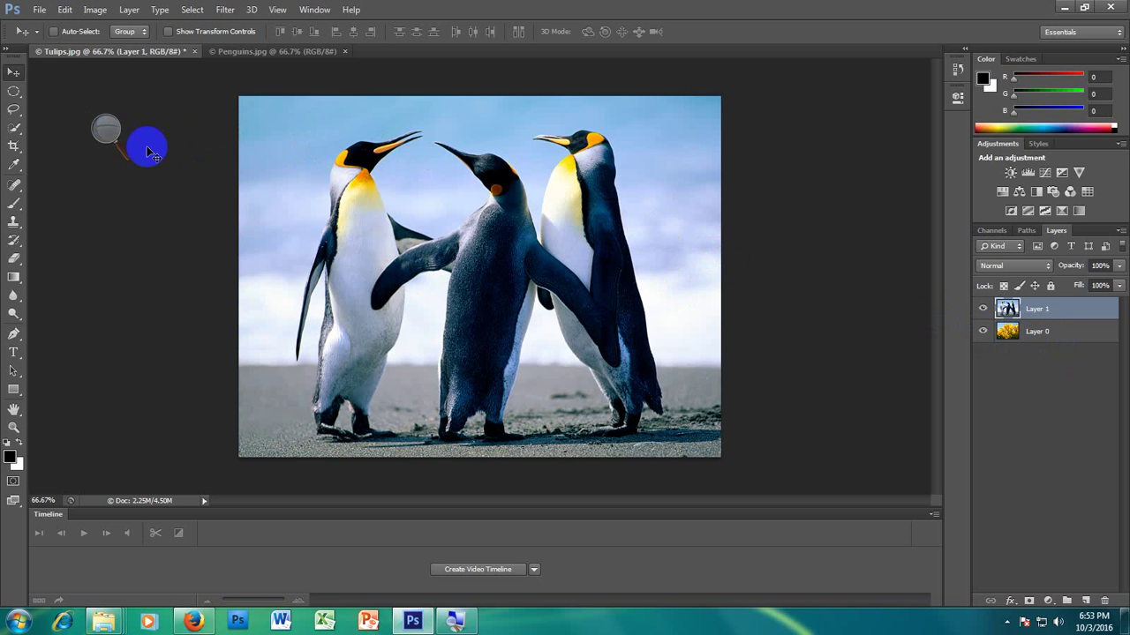
{"action": "left_click", "coordinate": [110, 129]}
Select the tulips Layer 0 and move it above the penguins with Ctrl+]
{"action": "left_click", "coordinate": [130, 147]}
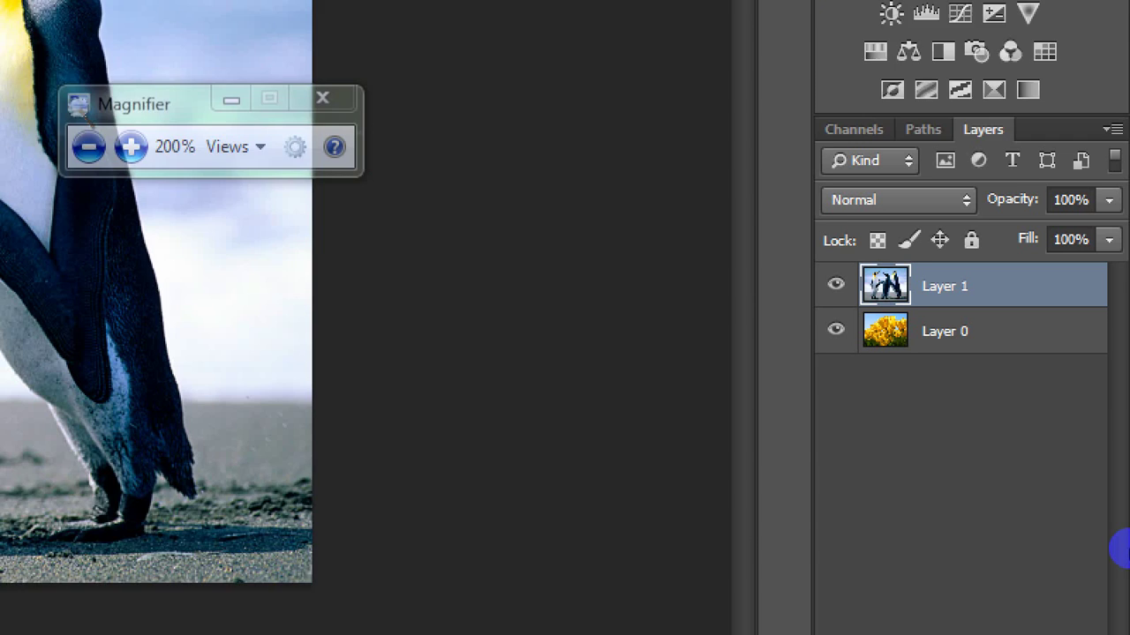
{"action": "key", "text": "alt+bracketleft"}
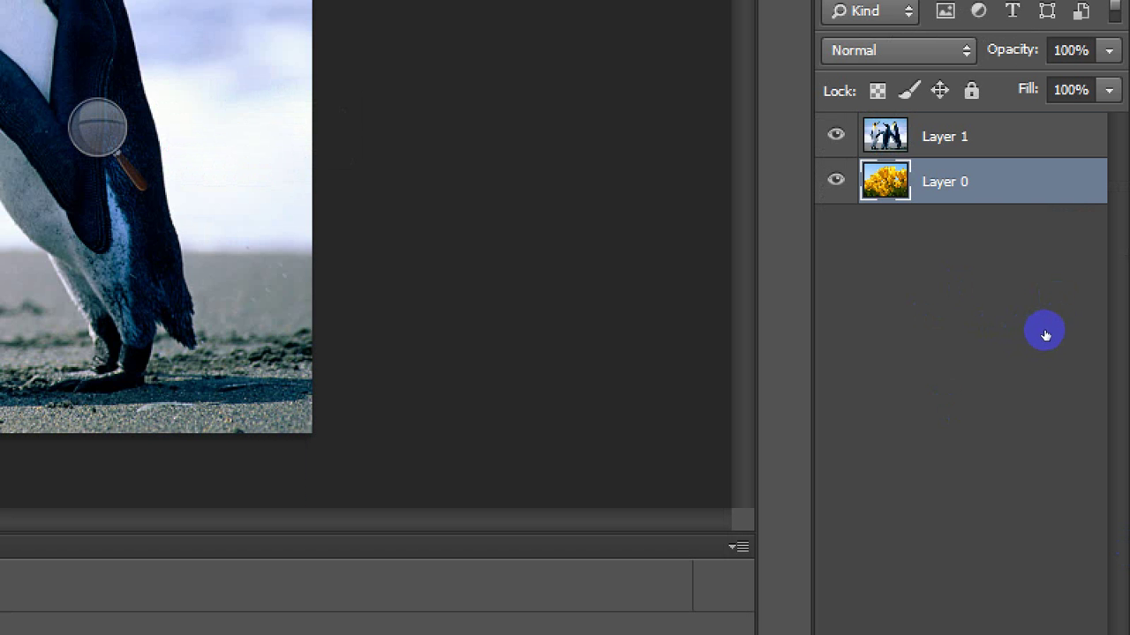
{"action": "key", "text": "ctrl+bracketright"}
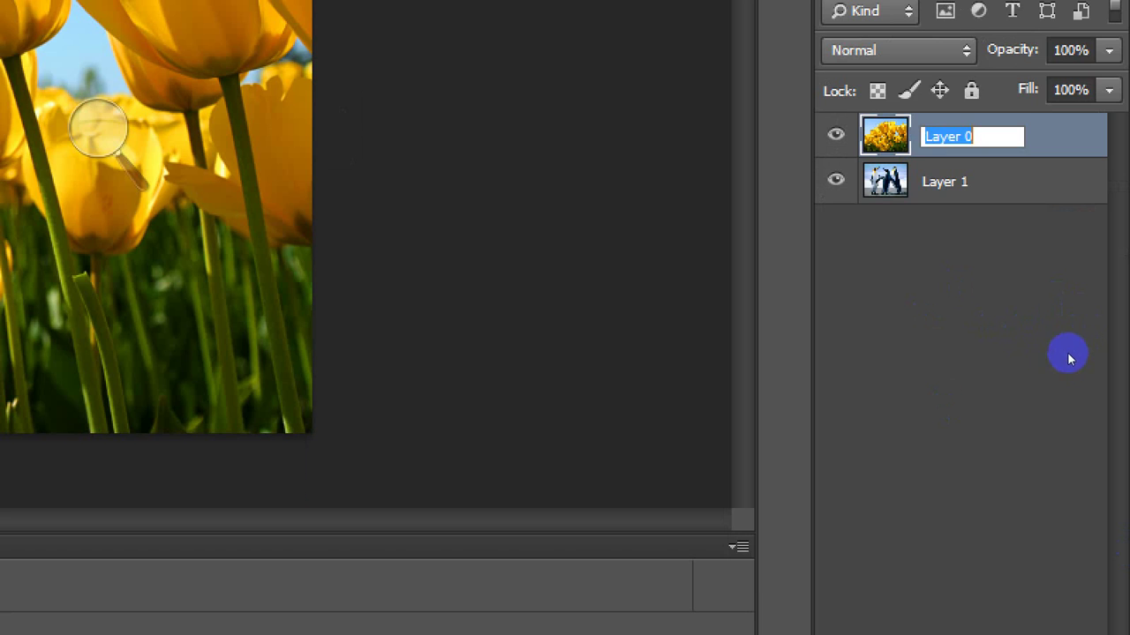
{"action": "left_click", "coordinate": [1067, 353]}
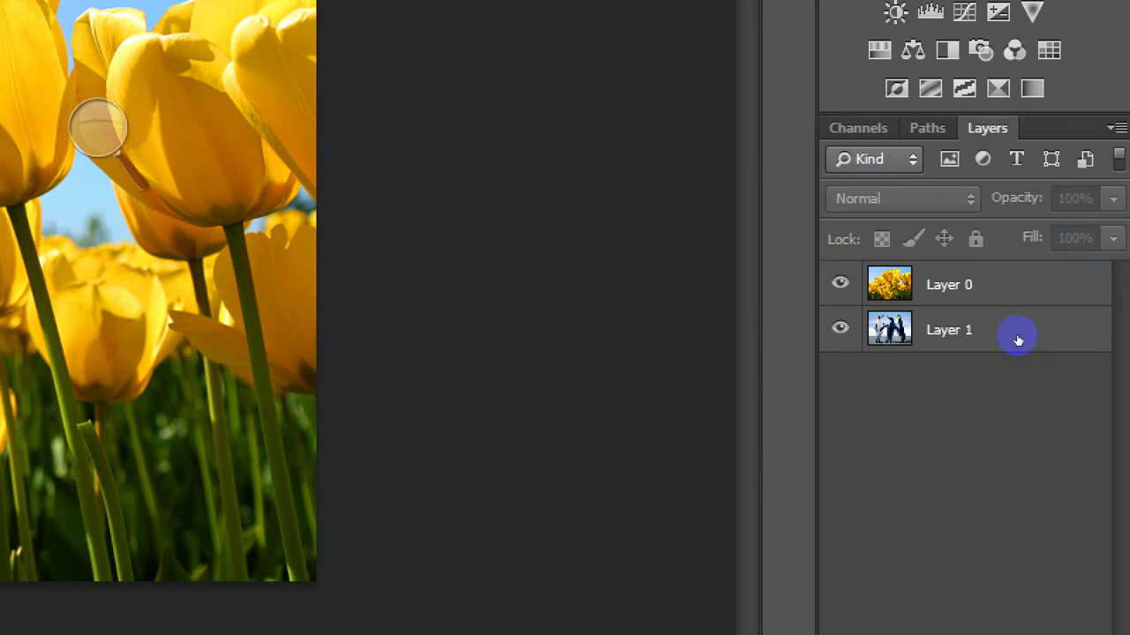
Drag the penguins layer back up, then bring tulips Layer 0 to the top again
{"action": "left_click", "coordinate": [1023, 338]}
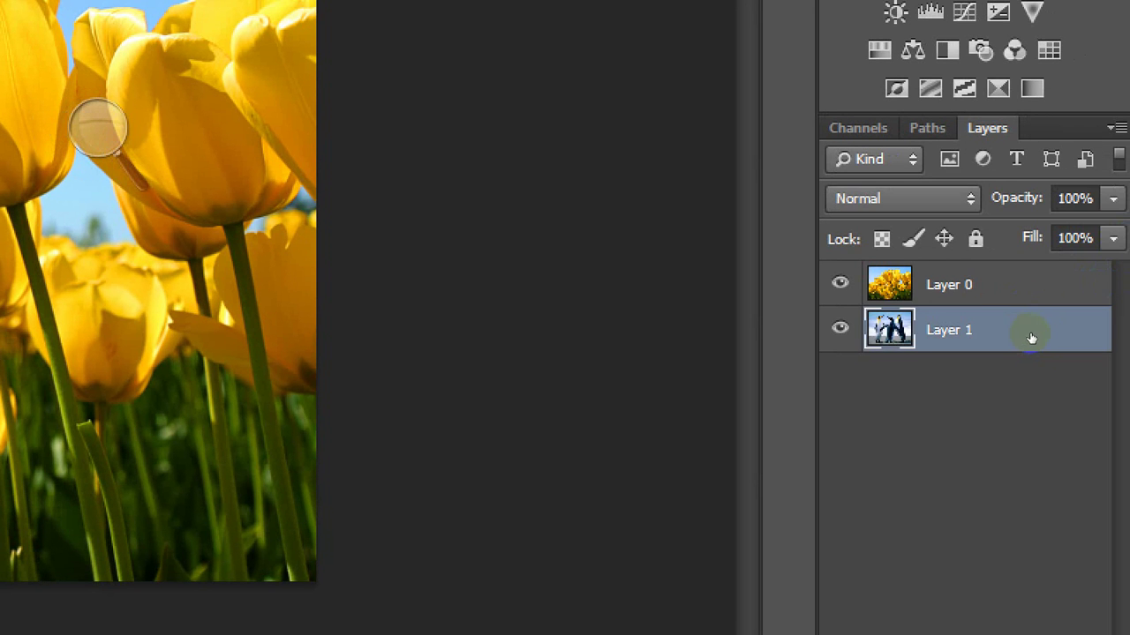
{"action": "left_click_drag", "start_coordinate": [1042, 338], "coordinate": [1042, 311]}
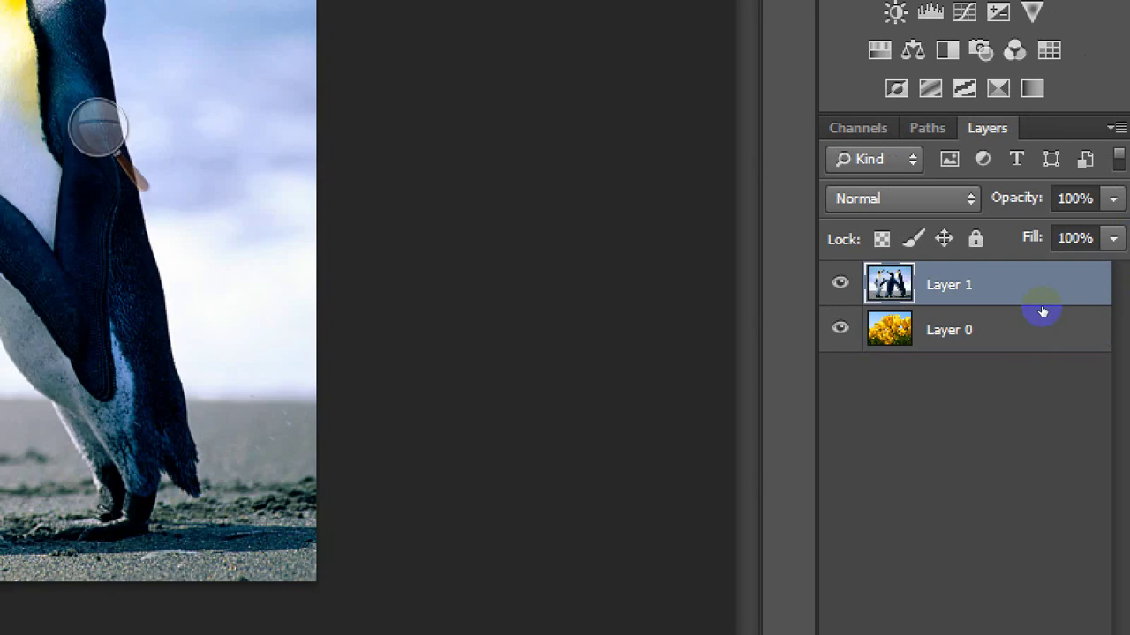
{"action": "left_click", "coordinate": [1073, 333]}
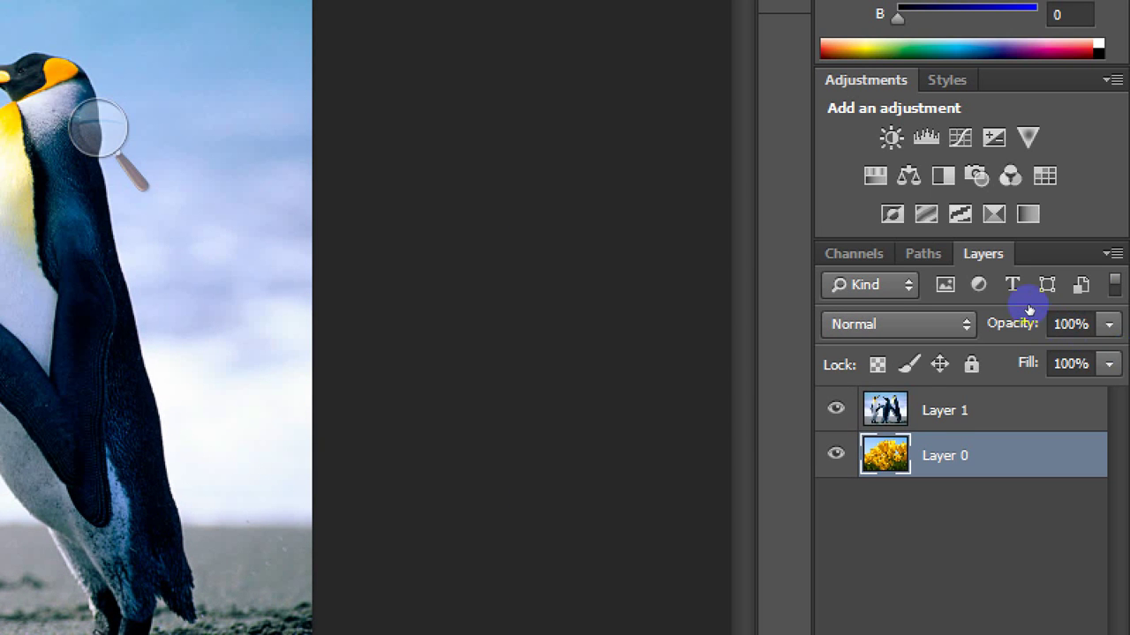
{"action": "key", "text": "ctrl+bracketright"}
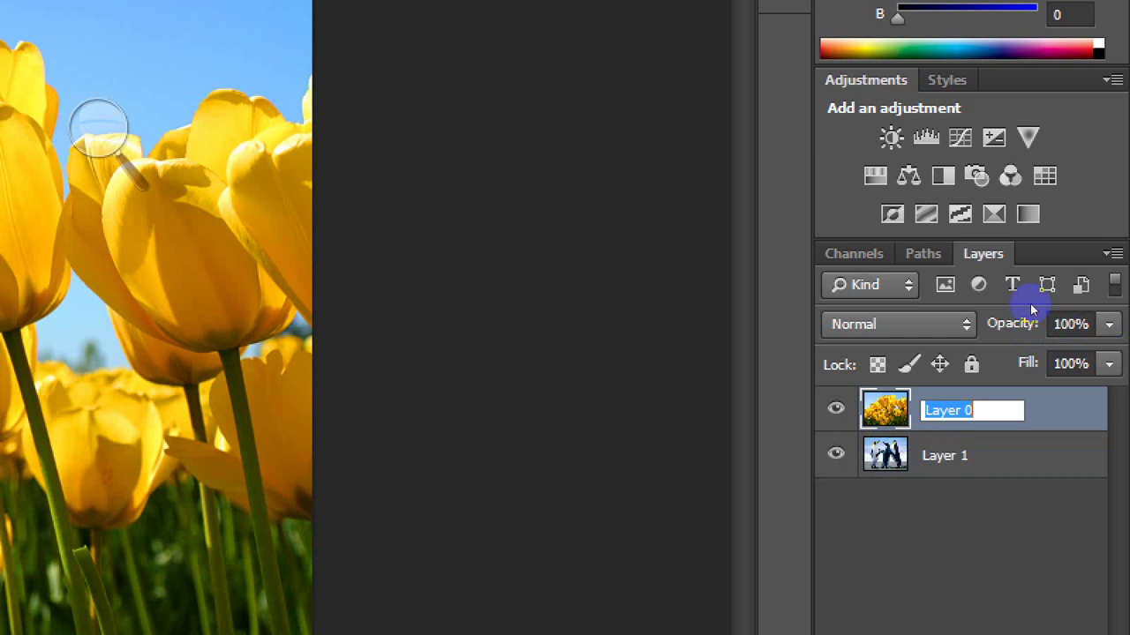
{"action": "left_click", "coordinate": [622, 232]}
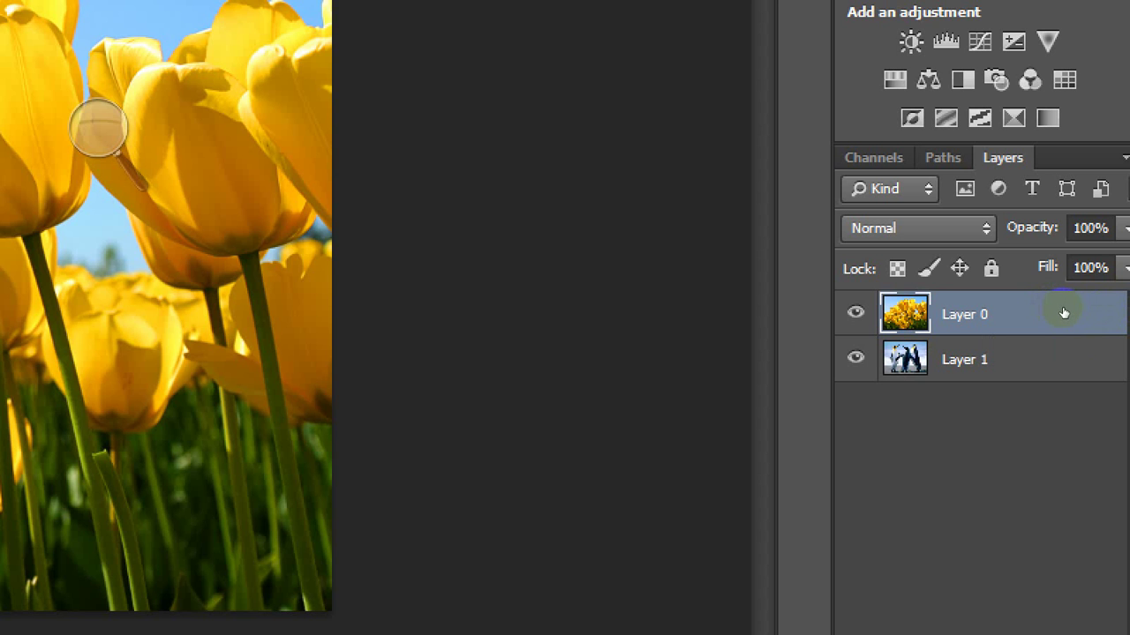
Switch between the penguins and tulips layers, ending with tulips Layer 0 selected
{"action": "left_click", "coordinate": [1054, 342]}
{"action": "left_click", "coordinate": [1050, 314]}
{"action": "left_click", "coordinate": [1061, 340]}
{"action": "left_click", "coordinate": [1064, 312]}
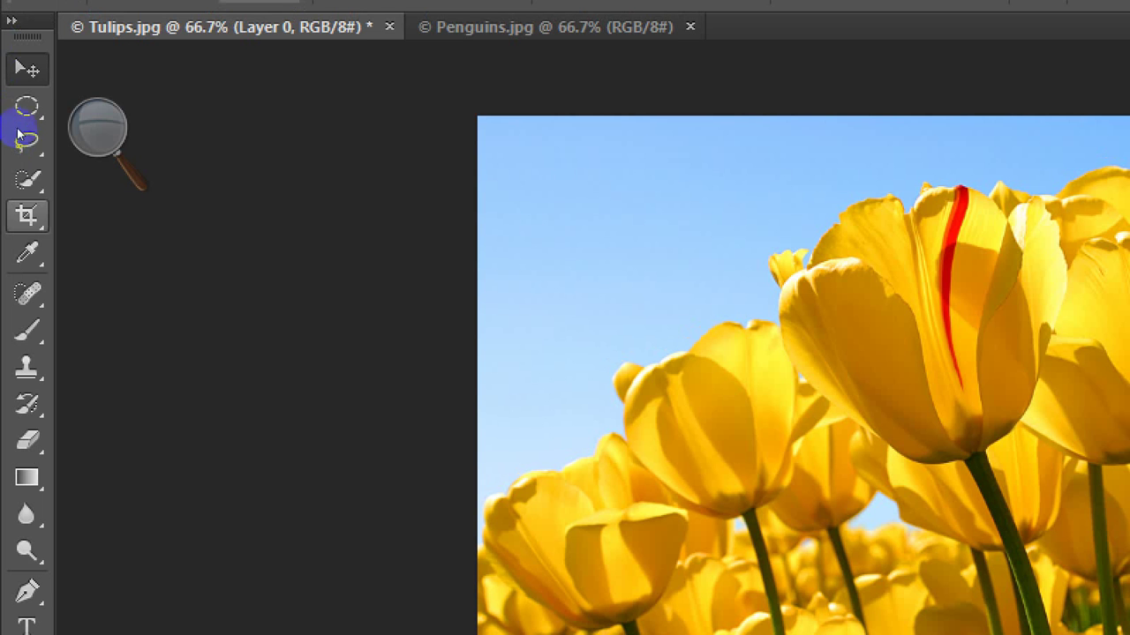
Switch to the Lasso Tool, trace a trial outline along the tulip tops, then deselect
{"action": "left_click", "coordinate": [18, 141]}
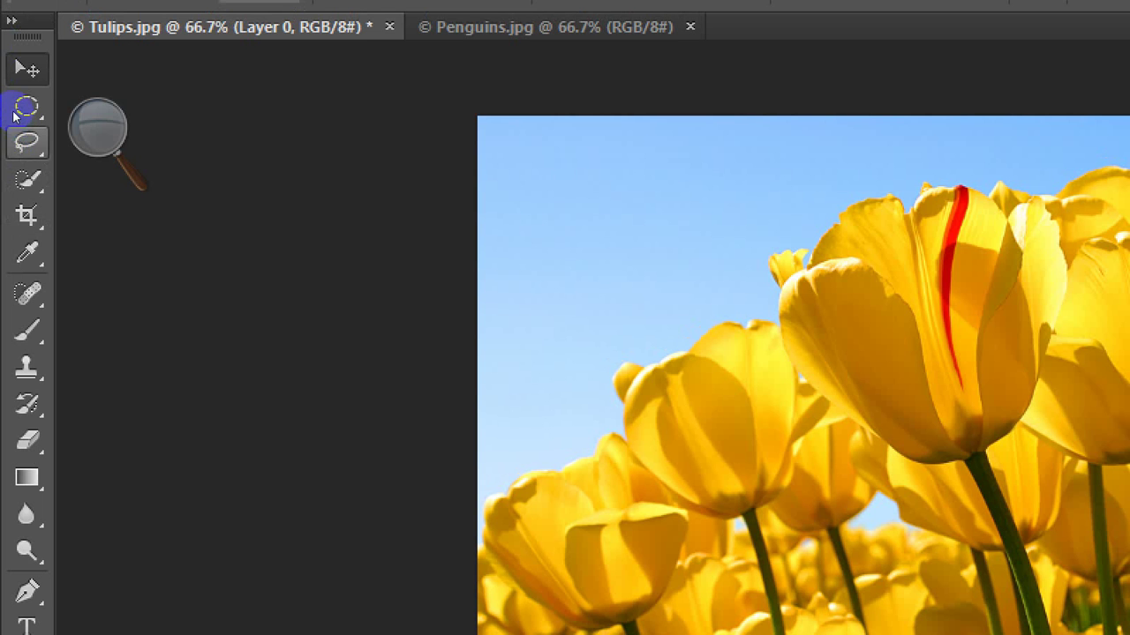
{"action": "right_click", "coordinate": [16, 123]}
{"action": "left_click", "coordinate": [89, 134]}
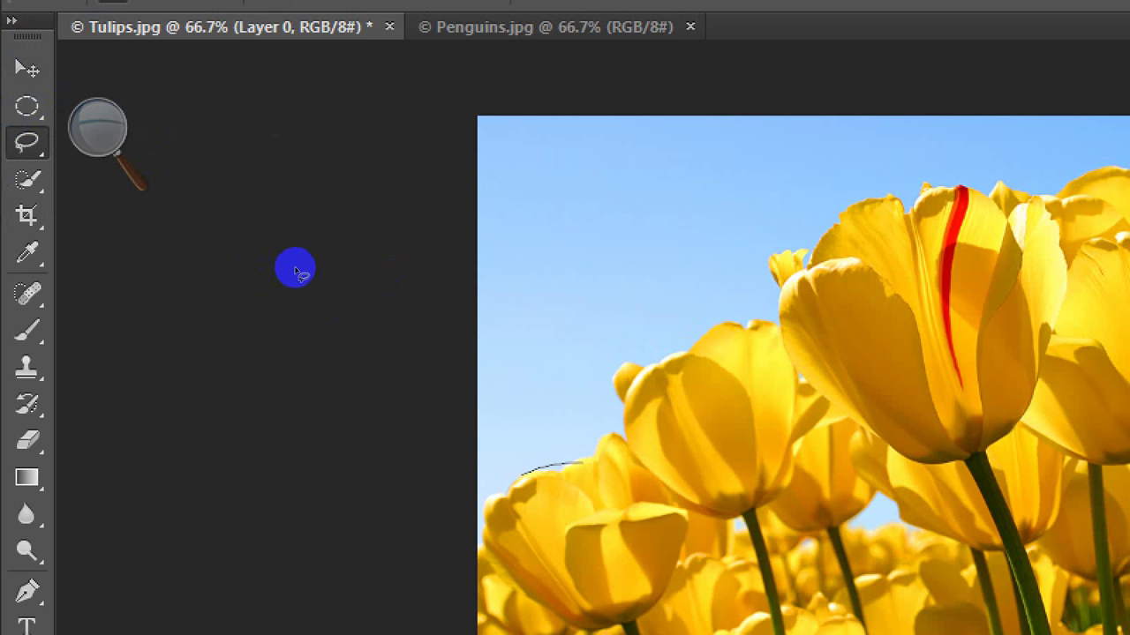
{"action": "mouse_move", "coordinate": [300, 263]}
{"action": "left_mouse_down"}
{"action": "mouse_move", "coordinate": [305, 228]}
{"action": "mouse_move", "coordinate": [365, 198]}
{"action": "mouse_move", "coordinate": [406, 143]}
{"action": "mouse_move", "coordinate": [496, 133]}
{"action": "mouse_move", "coordinate": [519, 182]}
{"action": "mouse_move", "coordinate": [497, 262]}
{"action": "mouse_move", "coordinate": [394, 293]}
{"action": "mouse_move", "coordinate": [343, 295]}
{"action": "mouse_move", "coordinate": [310, 249]}
{"action": "left_mouse_up"}
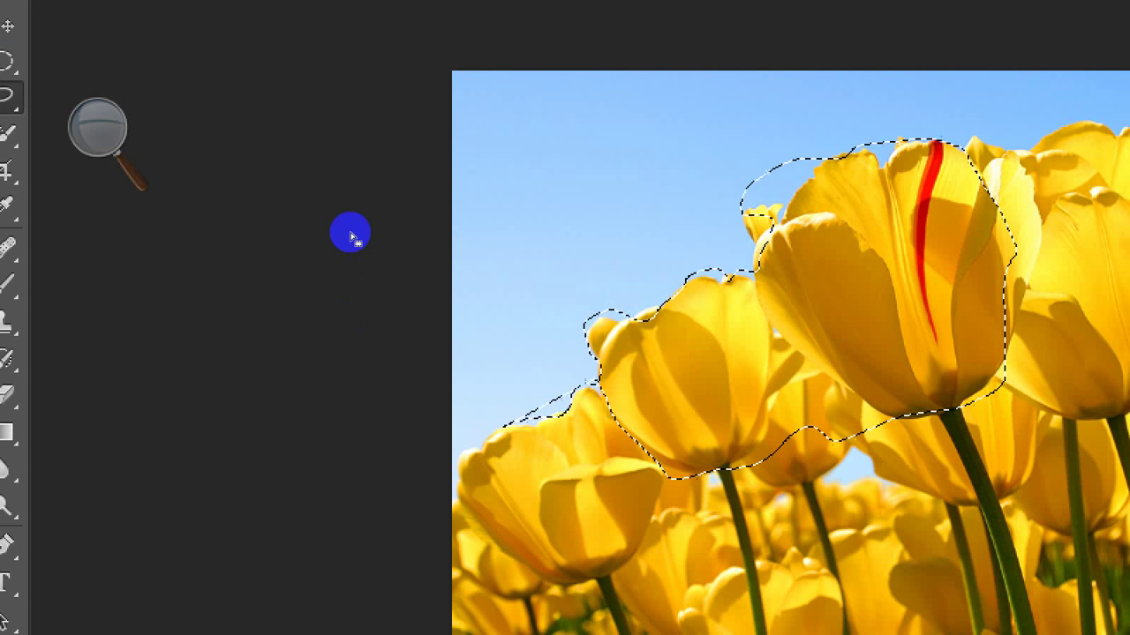
{"action": "left_click", "coordinate": [351, 194]}
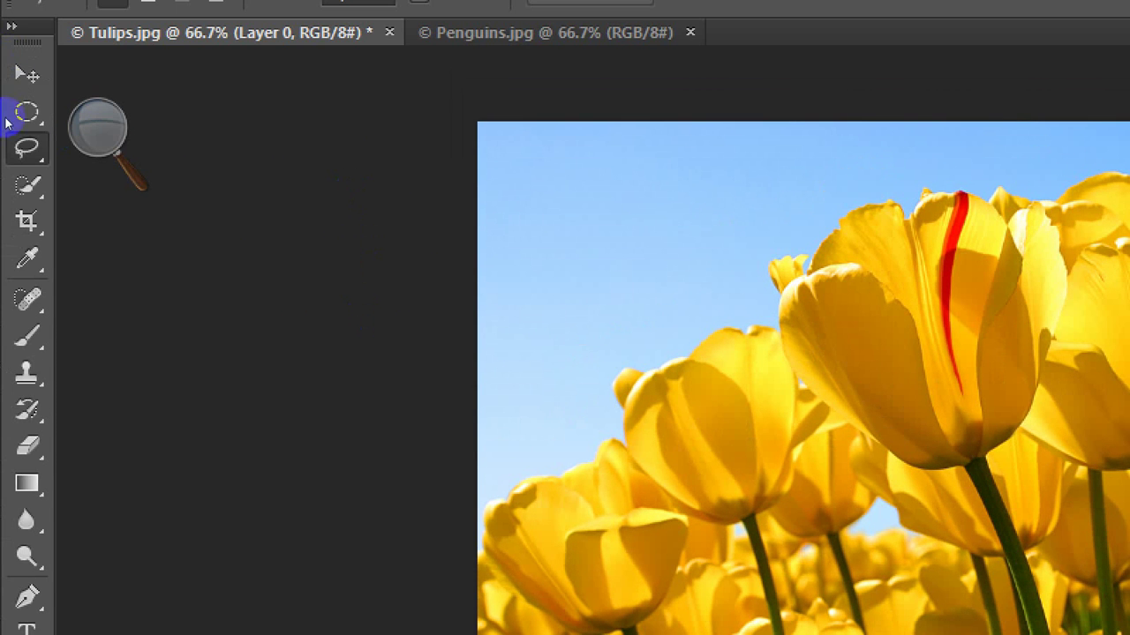
Switch to the Polygonal Lasso and outline a tulip edge, dismissing the no-pixels-selected warning
{"action": "right_click", "coordinate": [19, 124]}
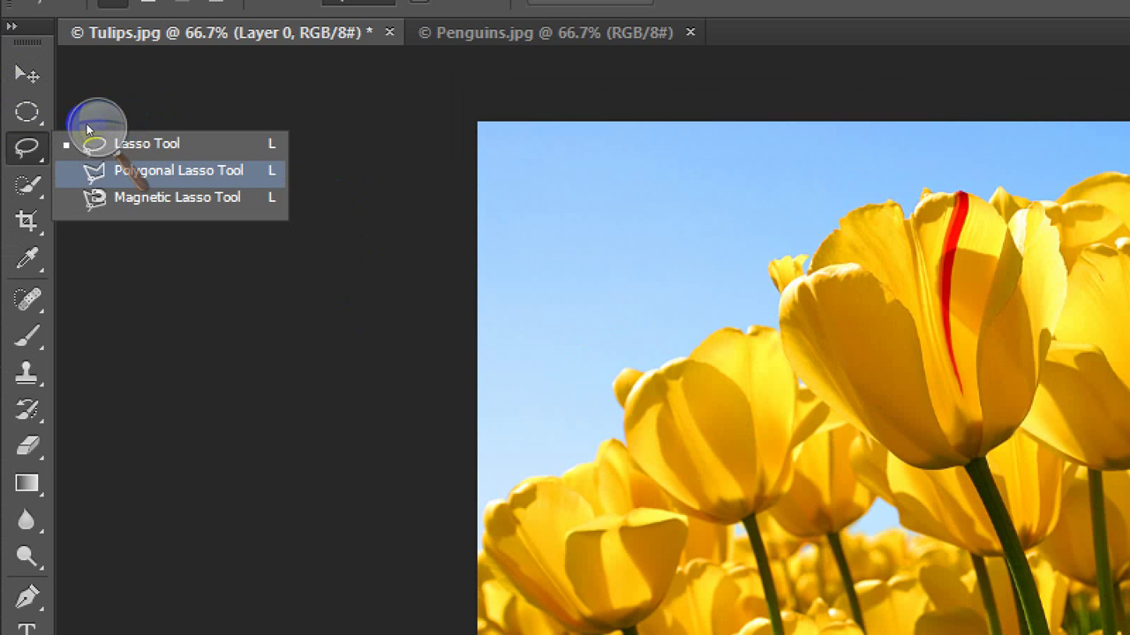
{"action": "left_click", "coordinate": [176, 170]}
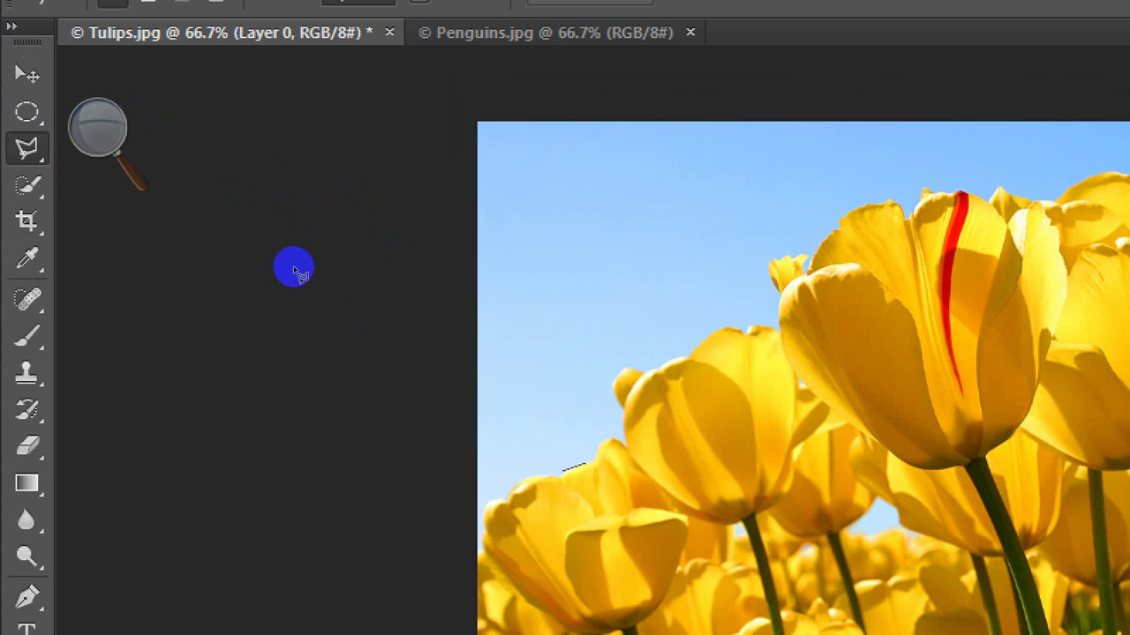
{"action": "left_click", "coordinate": [297, 258]}
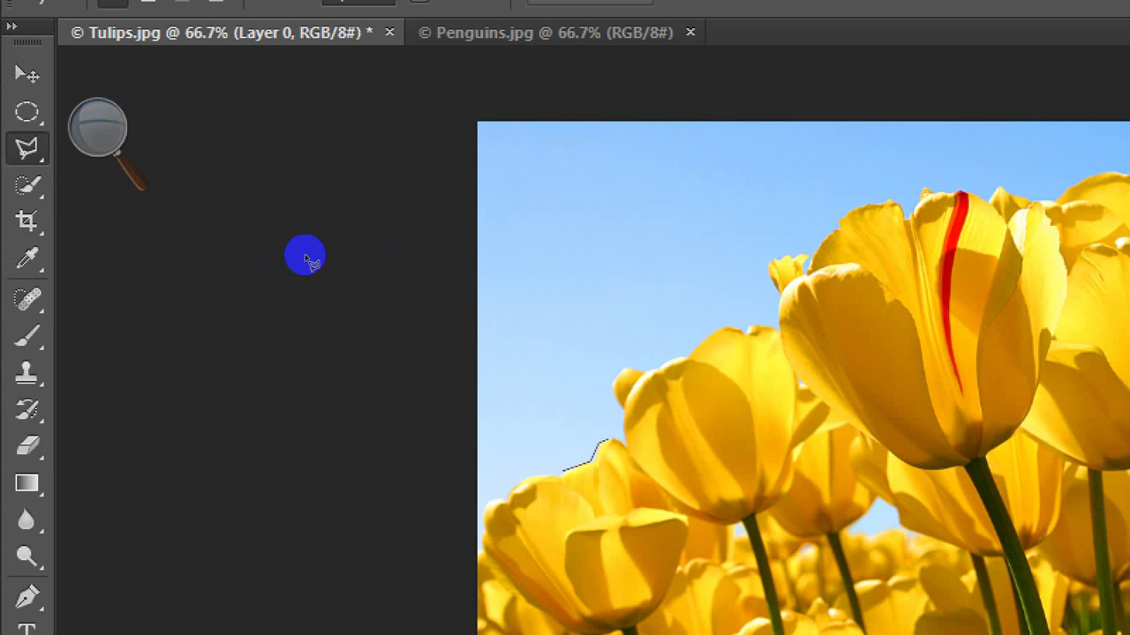
{"action": "left_click", "coordinate": [306, 237]}
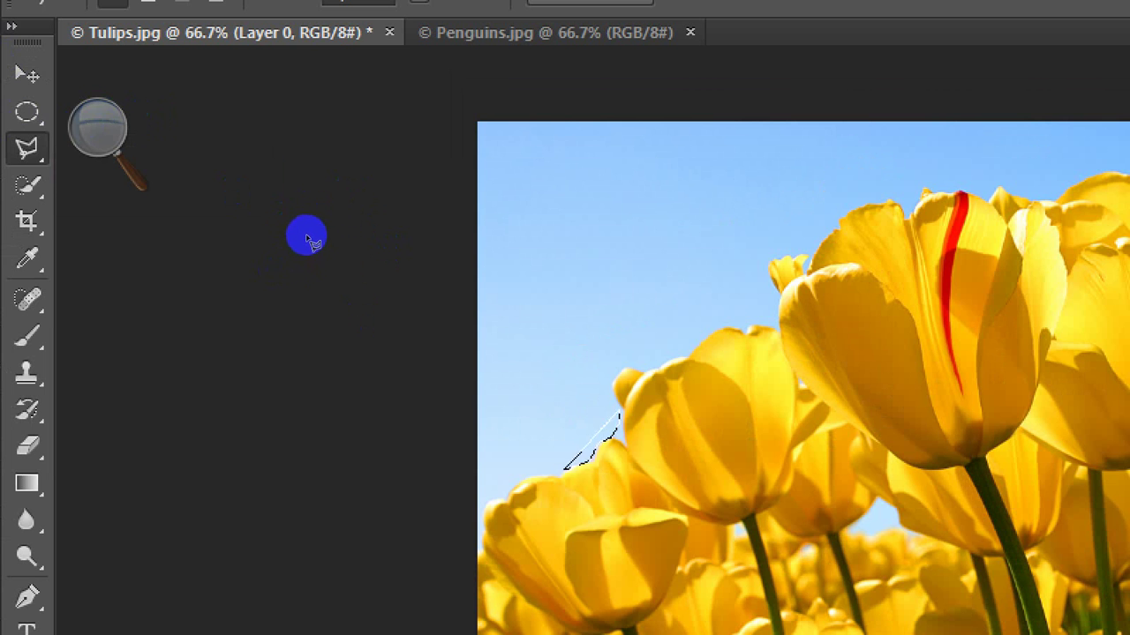
{"action": "left_click", "coordinate": [306, 221]}
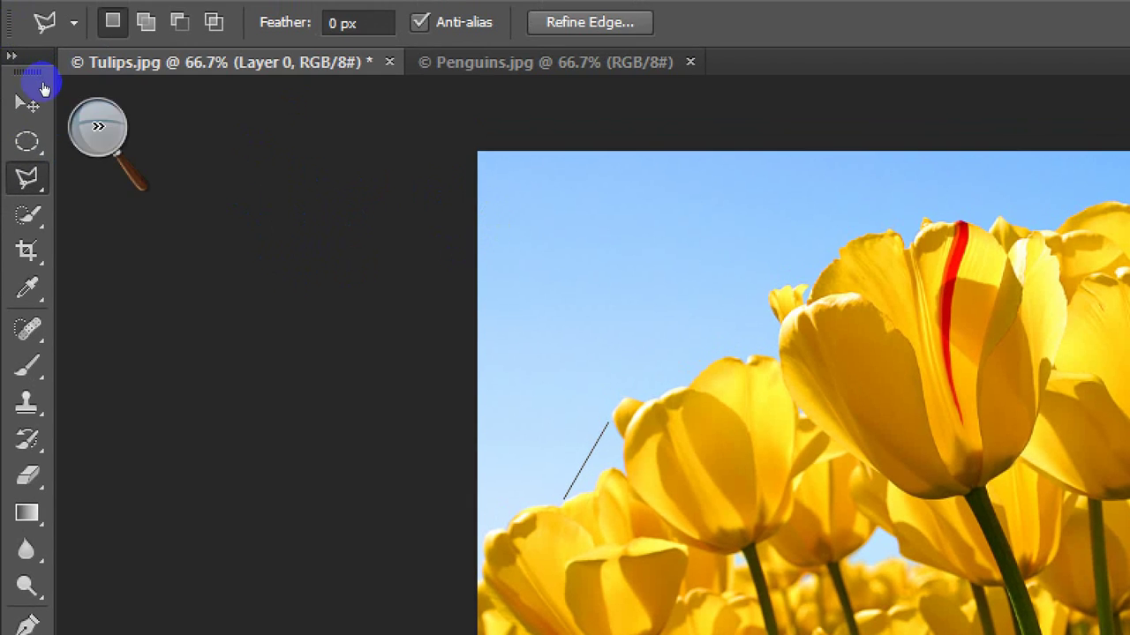
{"action": "key", "text": "super+minus"}
{"action": "double_click", "coordinate": [332, 177]}
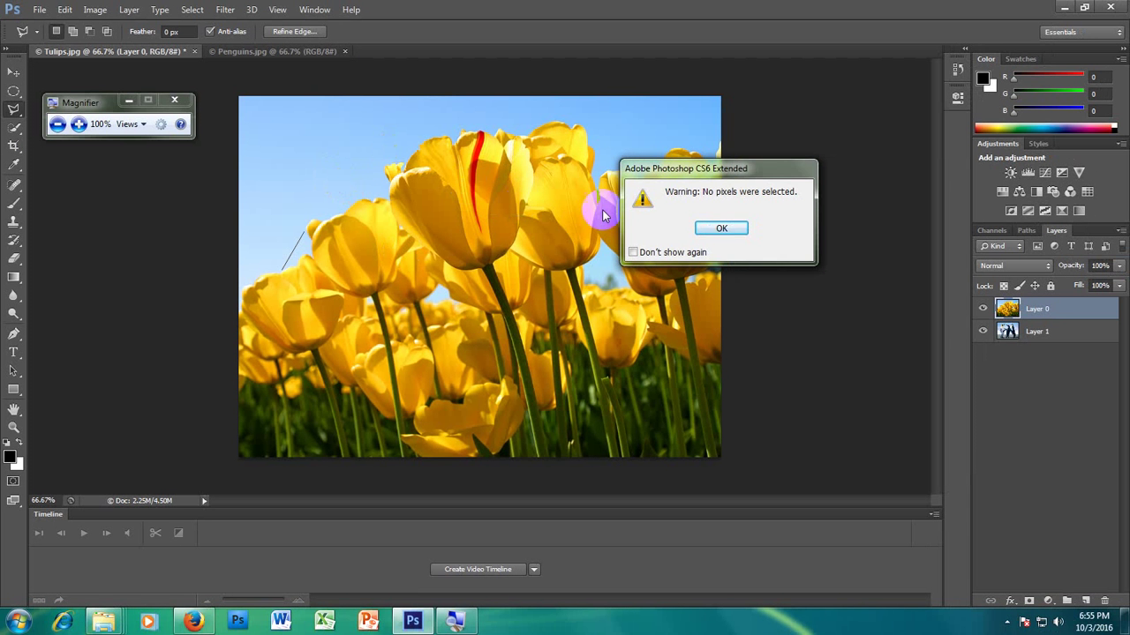
{"action": "left_click", "coordinate": [717, 228]}
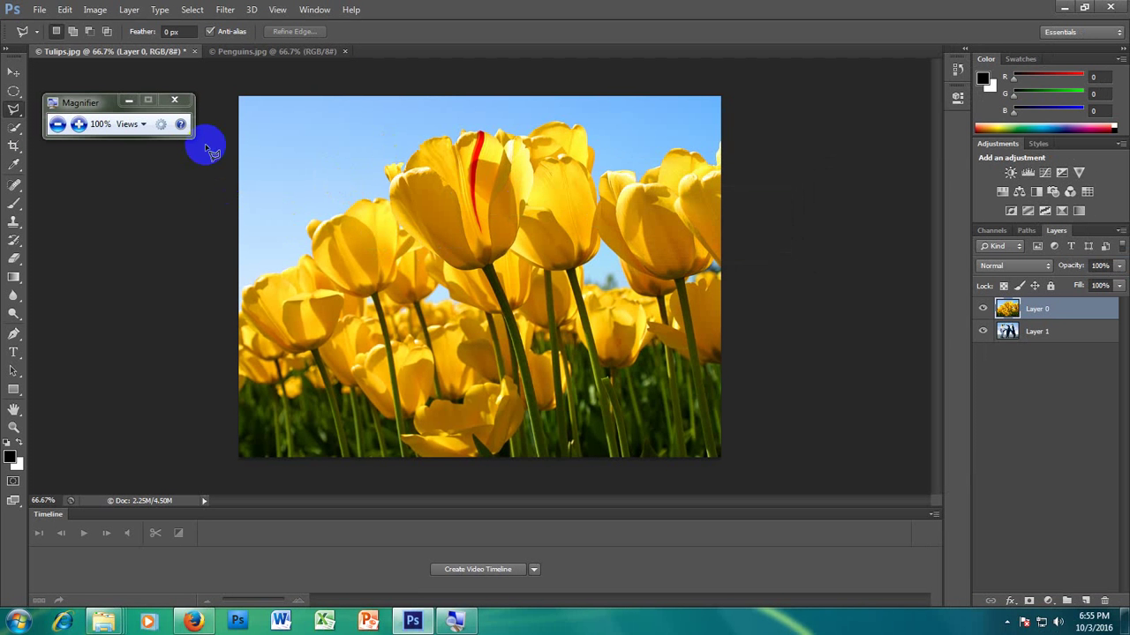
Draw a seven-corner polygonal outline around the tulips, then clear that trial selection
{"action": "left_click", "coordinate": [289, 254]}
{"action": "left_click", "coordinate": [307, 206]}
{"action": "left_click", "coordinate": [426, 161]}
{"action": "left_click", "coordinate": [559, 164]}
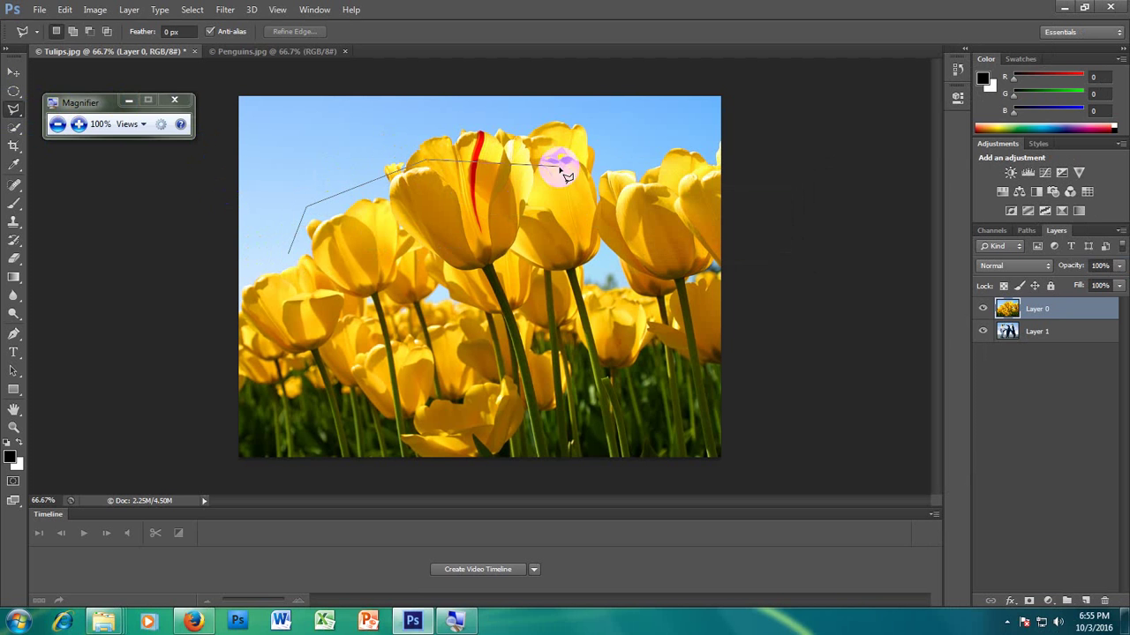
{"action": "left_click", "coordinate": [609, 326]}
{"action": "left_click", "coordinate": [441, 397]}
{"action": "left_click", "coordinate": [340, 348]}
{"action": "left_click", "coordinate": [291, 256]}
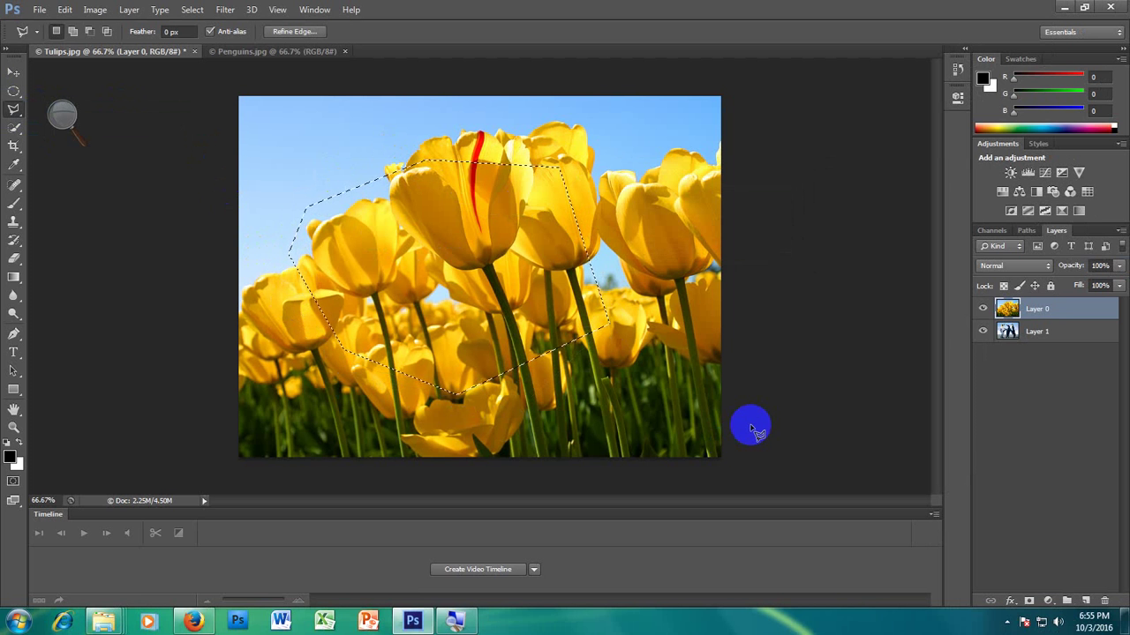
{"action": "left_click", "coordinate": [481, 303]}
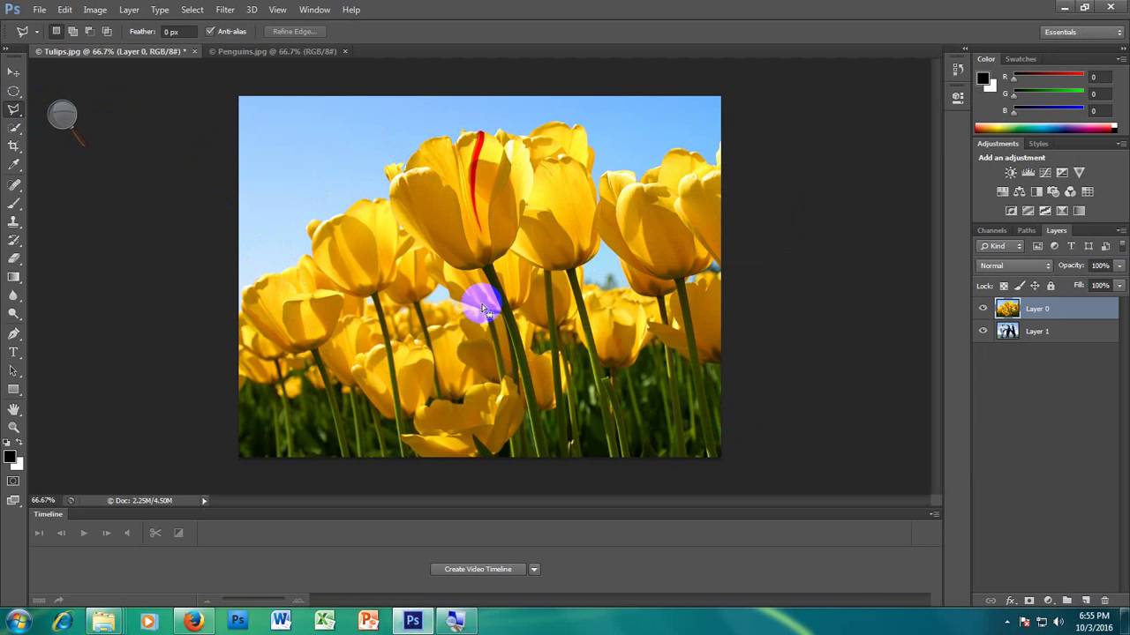
{"action": "left_click", "coordinate": [13, 110]}
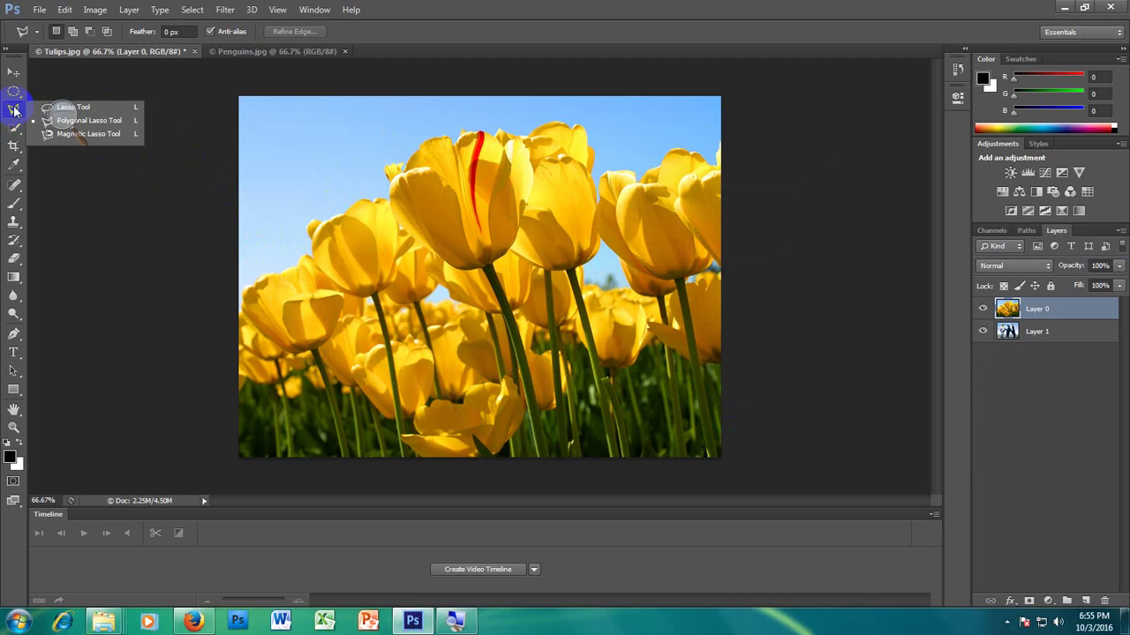
Trace the front tulip edges with the Magnetic Lasso (Width 10 px, Contrast 10%, Frequency 57), then deselect
{"action": "left_click", "coordinate": [88, 134]}
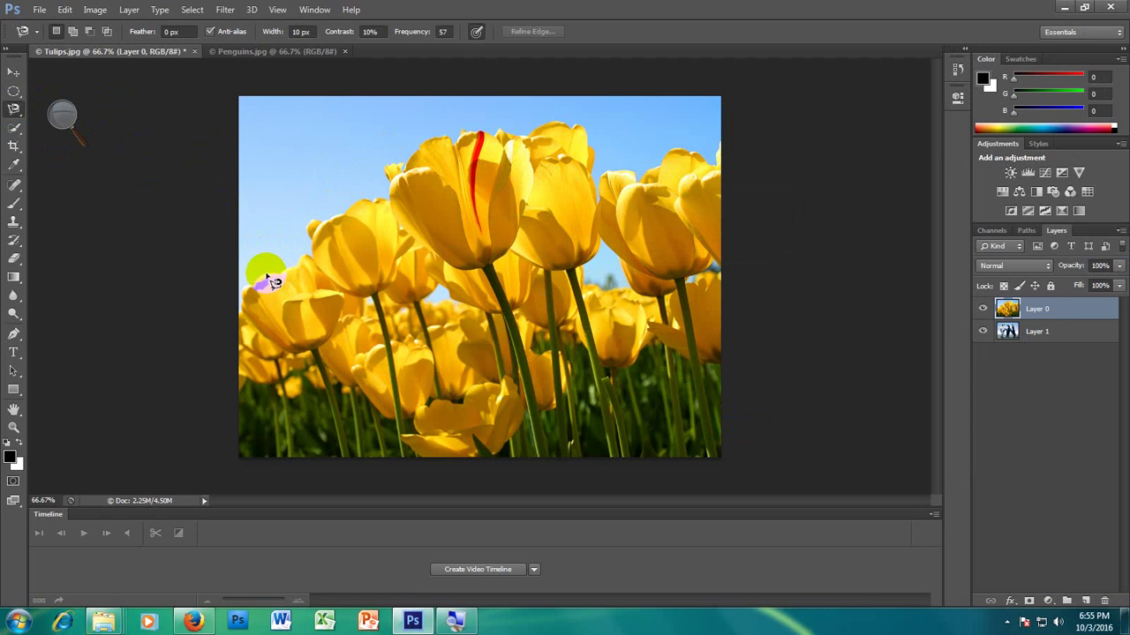
{"action": "left_click_drag", "start_coordinate": [266, 276], "coordinate": [274, 278]}
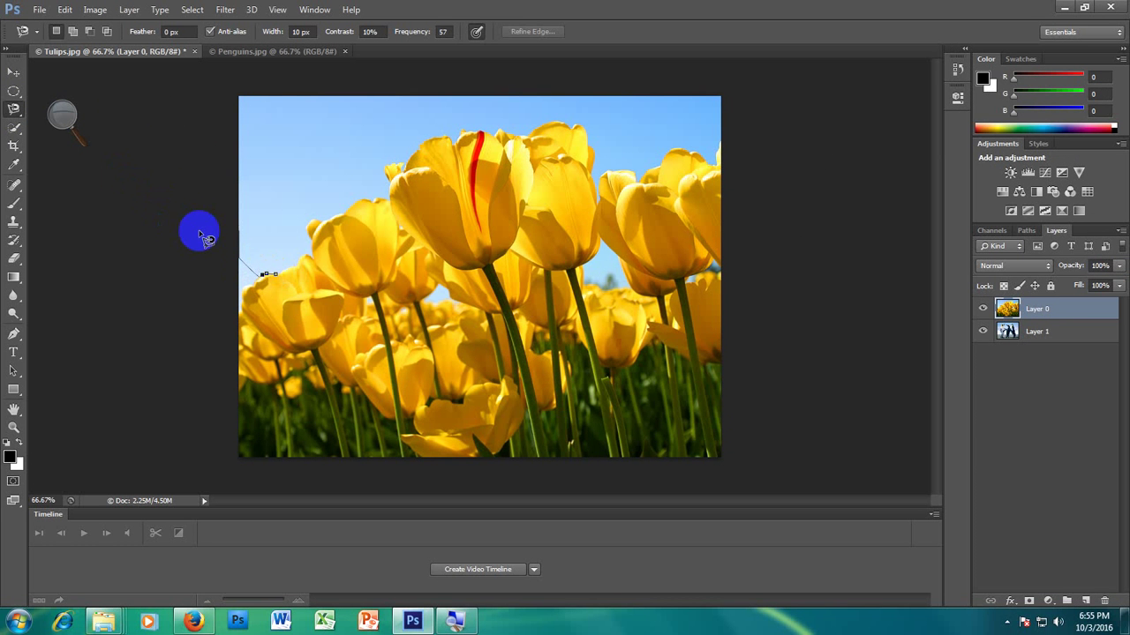
{"action": "left_click", "coordinate": [62, 115]}
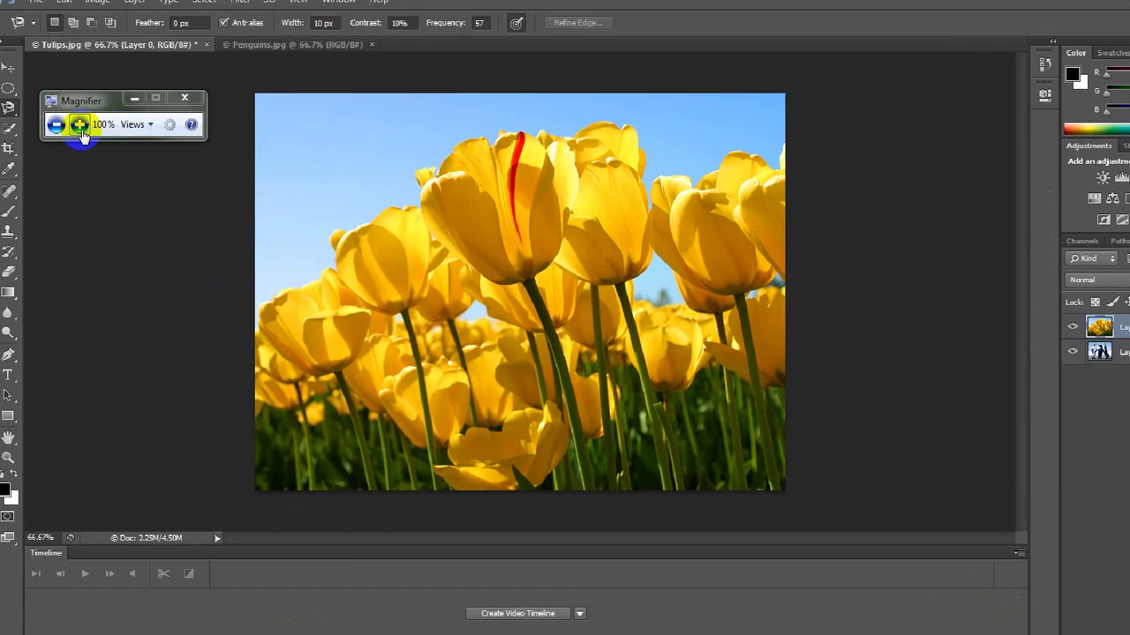
{"action": "left_click", "coordinate": [78, 123]}
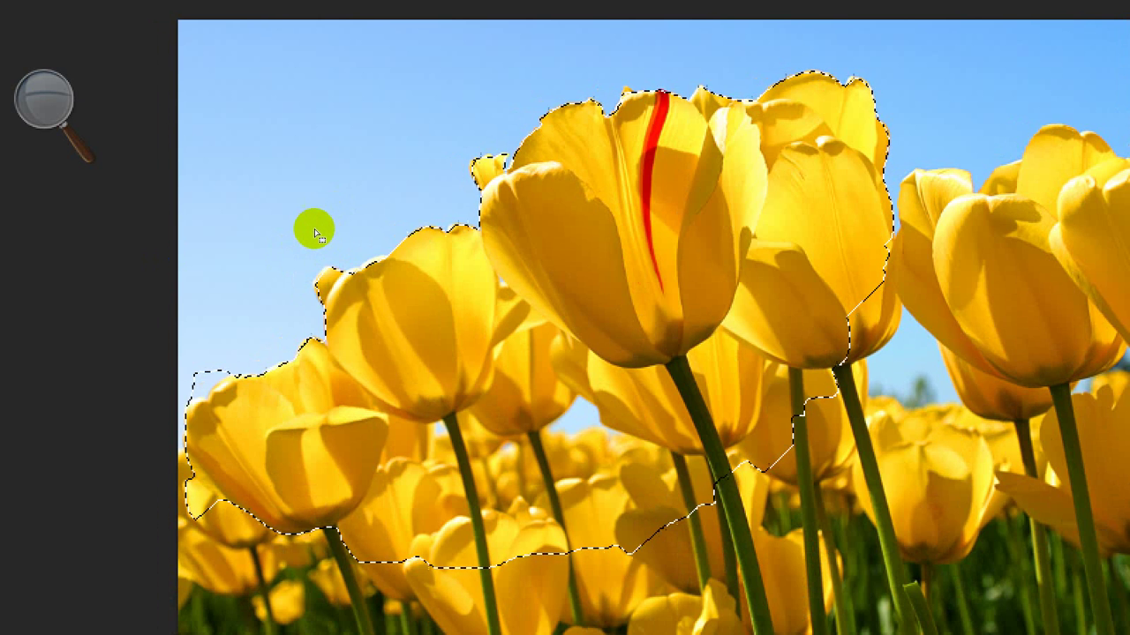
{"action": "key", "text": "ctrl+d"}
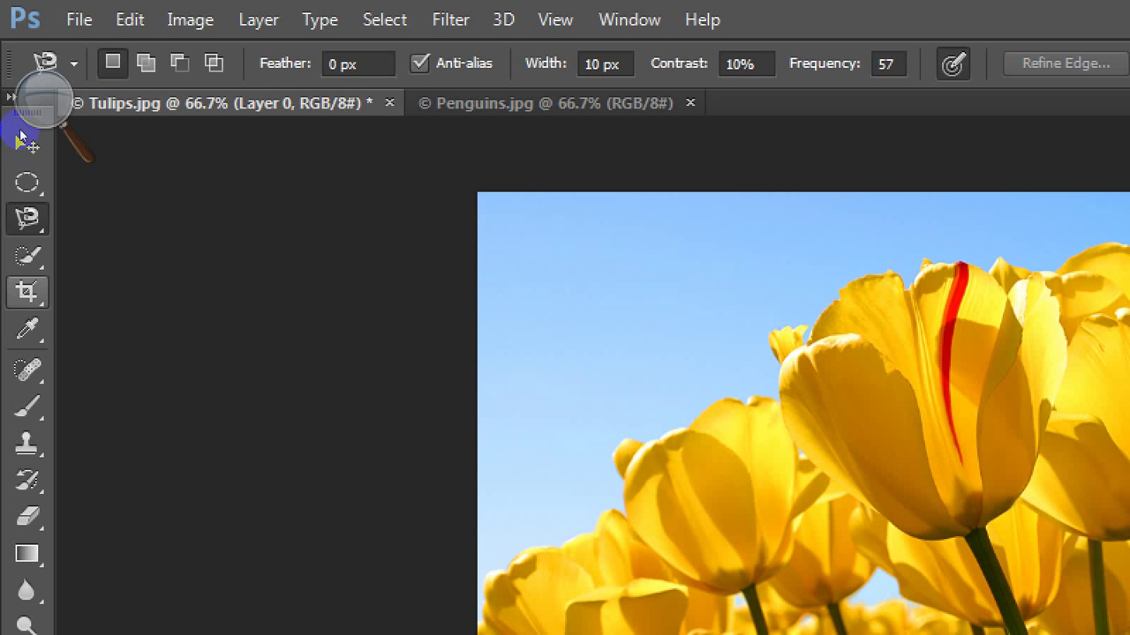
Switch to the Magic Wand at Tolerance 32 and select the blue sky above the tulips
{"action": "right_click", "coordinate": [26, 217]}
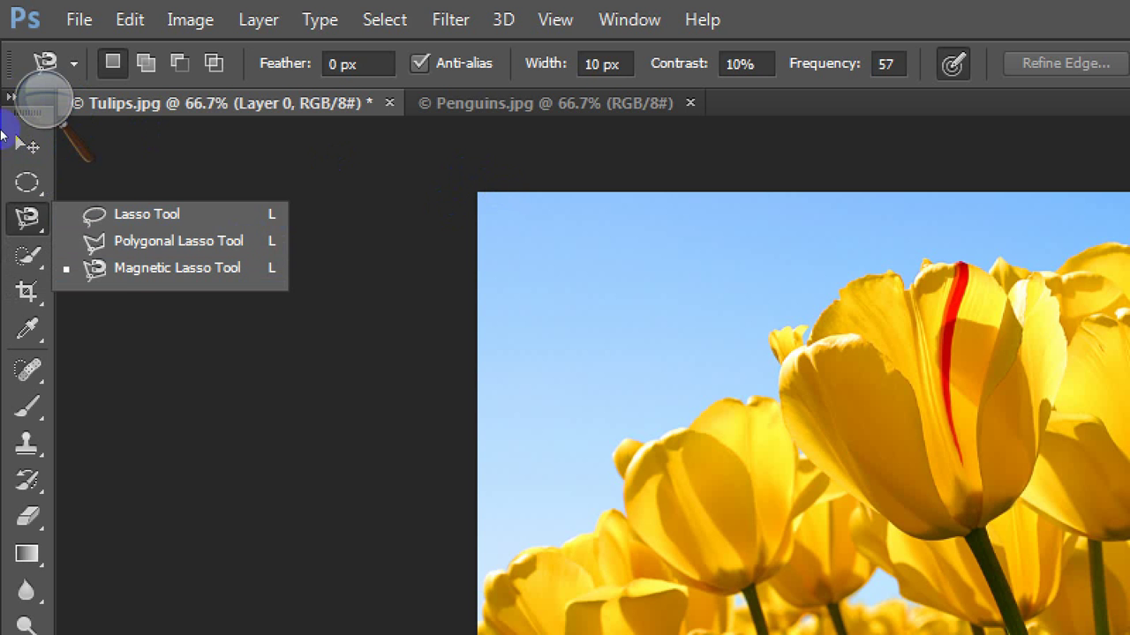
{"action": "right_click", "coordinate": [26, 255]}
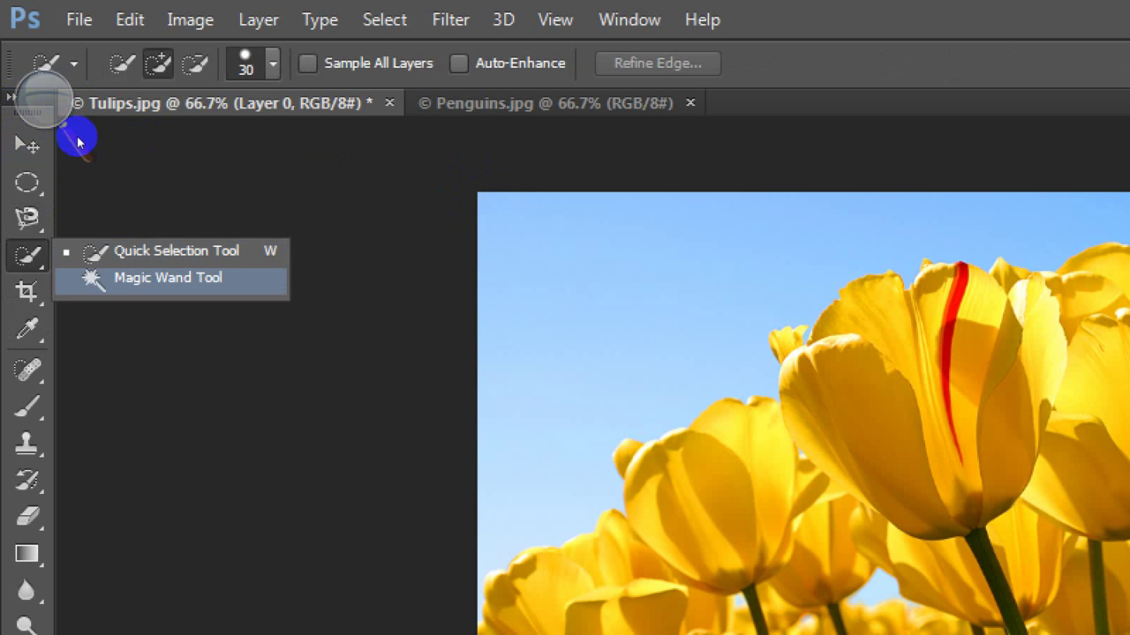
{"action": "key", "text": "Return"}
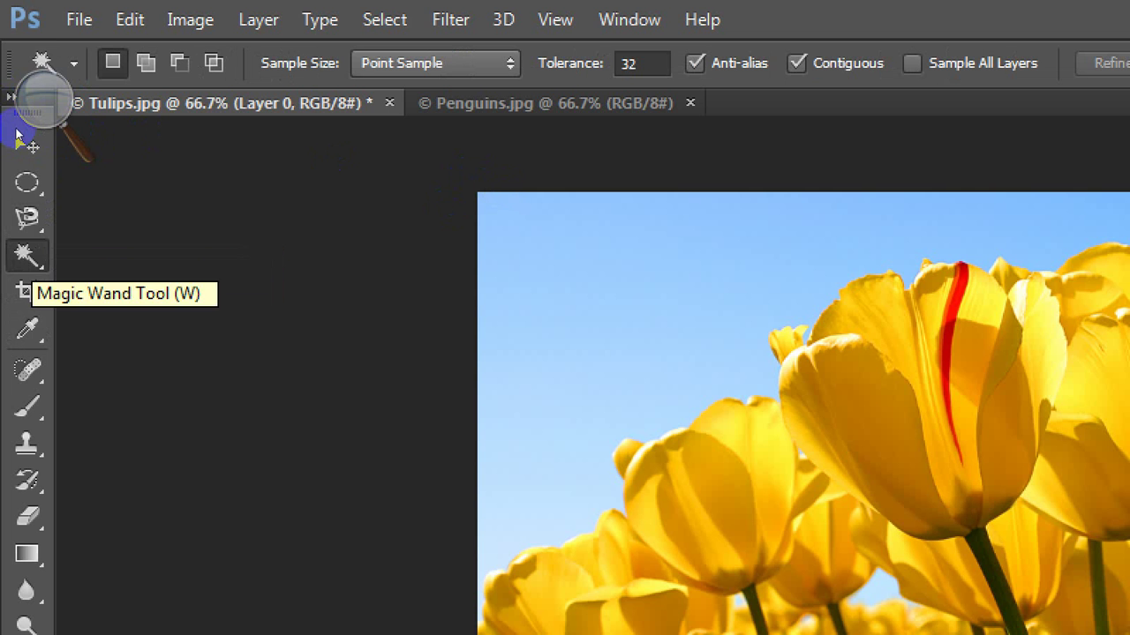
{"action": "right_click", "coordinate": [27, 256]}
{"action": "key", "text": "Up"}
{"action": "key", "text": "Down"}
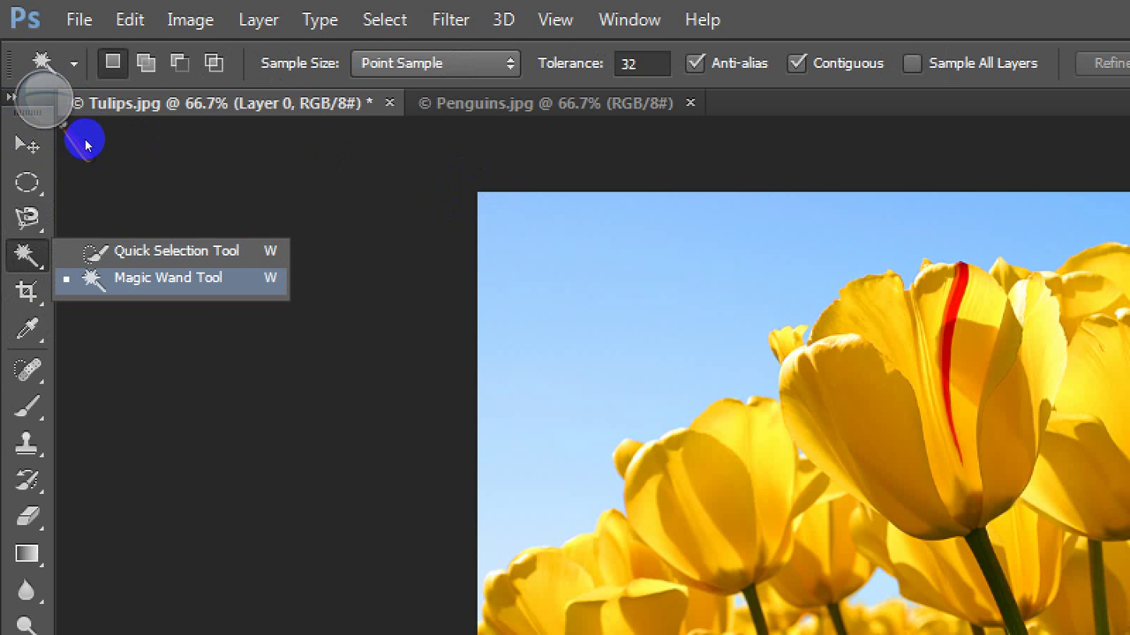
{"action": "key", "text": "Return"}
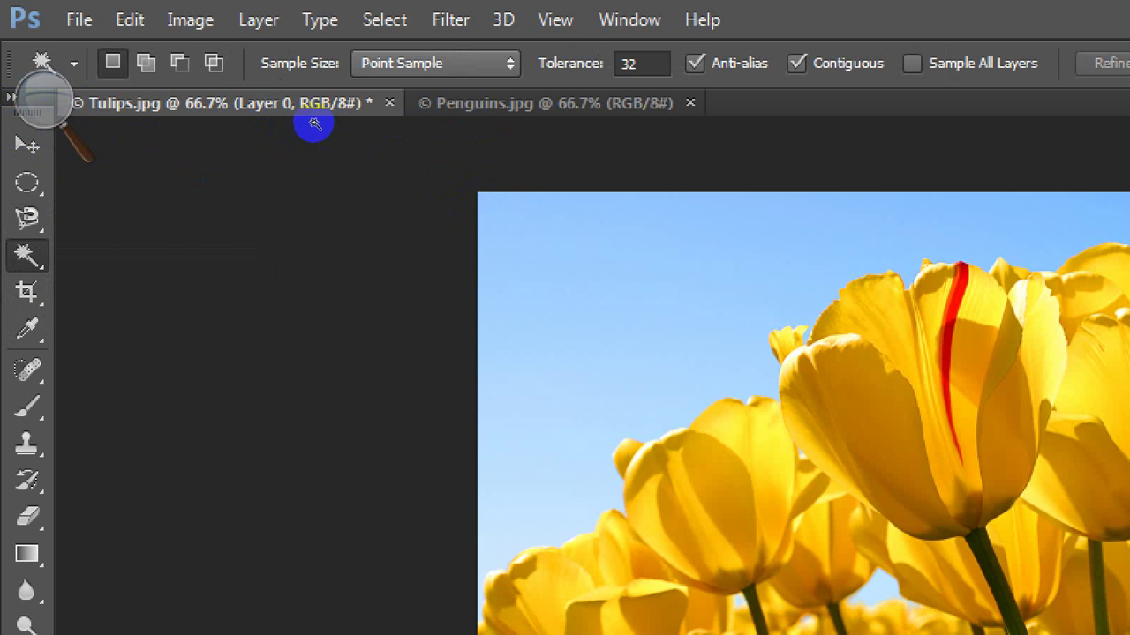
{"action": "key", "text": "ctrl+shift+d"}
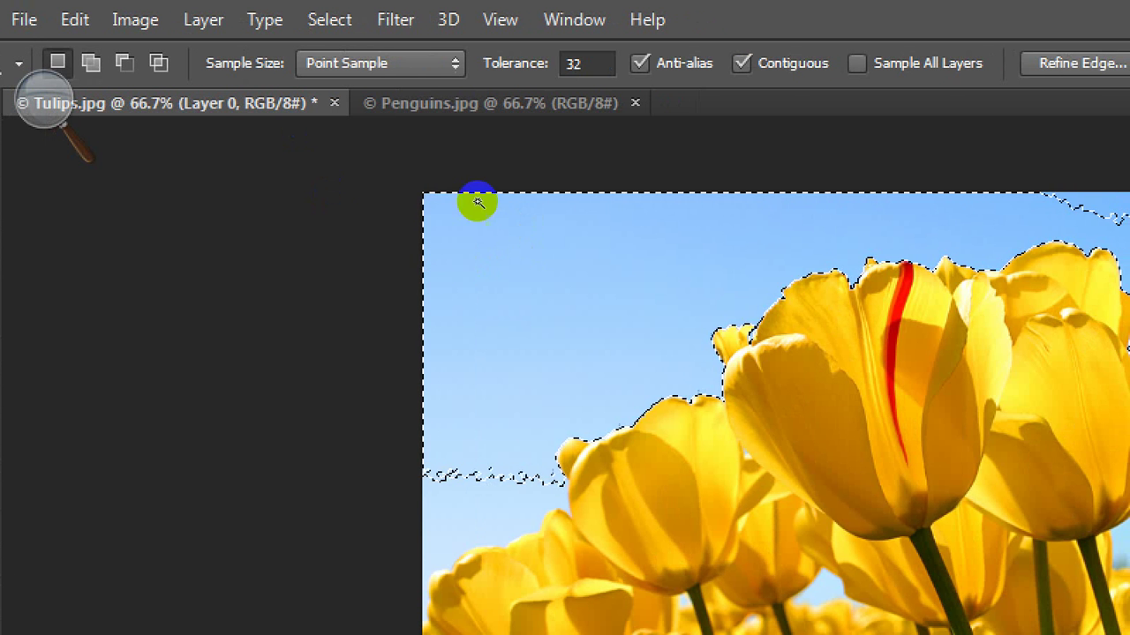
Drop the sky selection and step back through History to the red-stripe selection on the central tulip
{"action": "key", "text": "ctrl+d"}
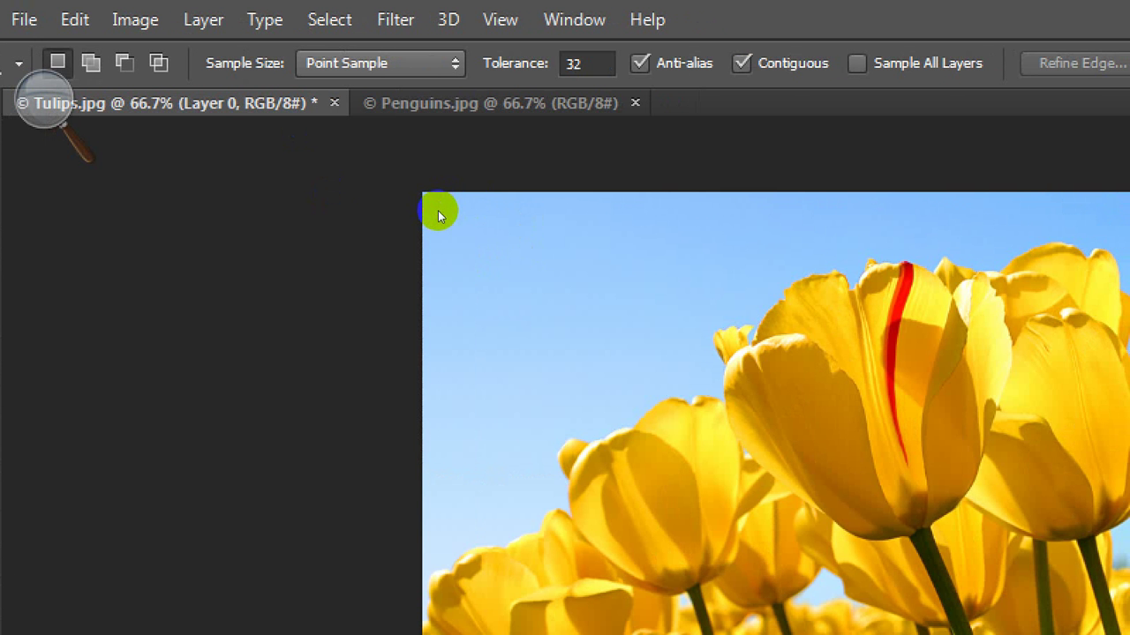
{"action": "key", "text": "ctrl+z"}
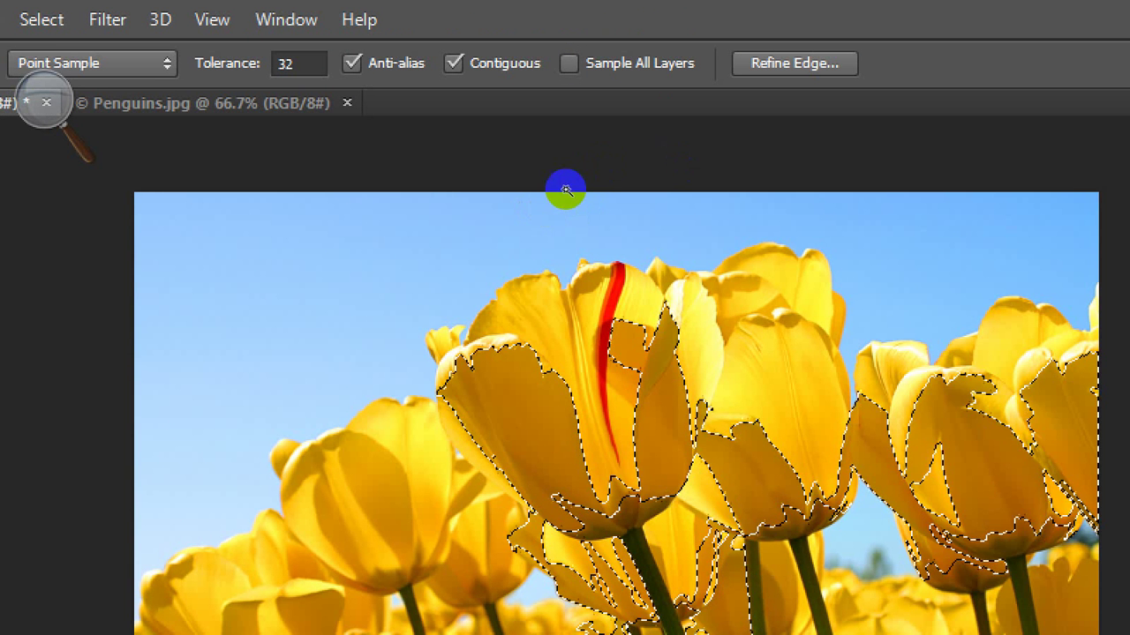
{"action": "key", "text": "ctrl+alt+z"}
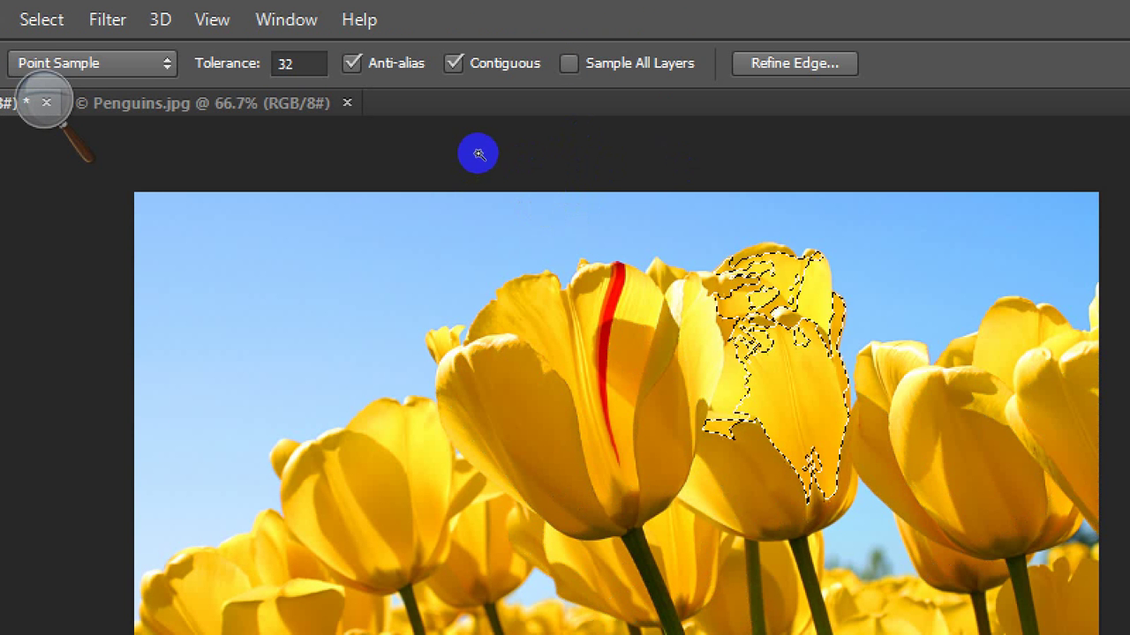
{"action": "key", "text": "ctrl+alt+z"}
{"action": "key", "text": "ctrl+alt+z"}
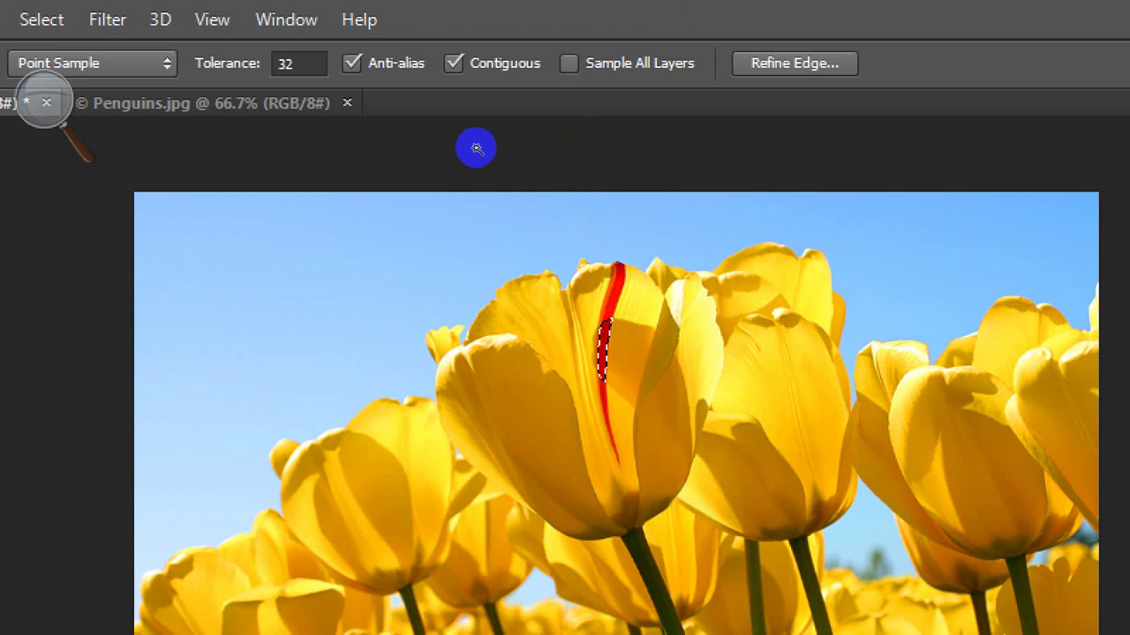
{"action": "left_click", "coordinate": [467, 202]}
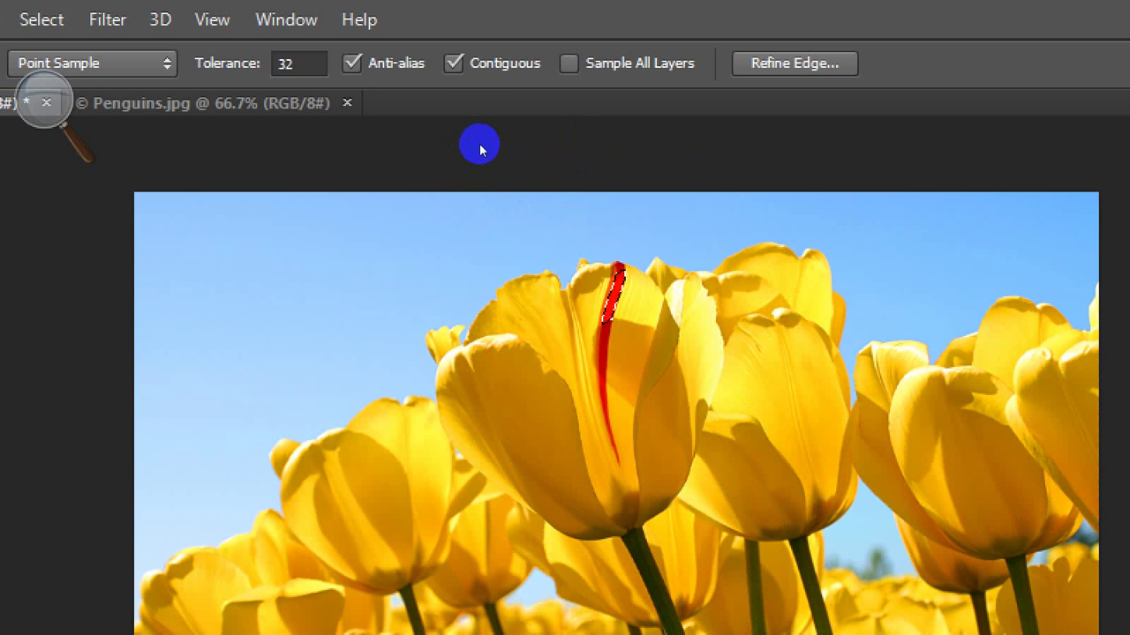
{"action": "right_click", "coordinate": [618, 290]}
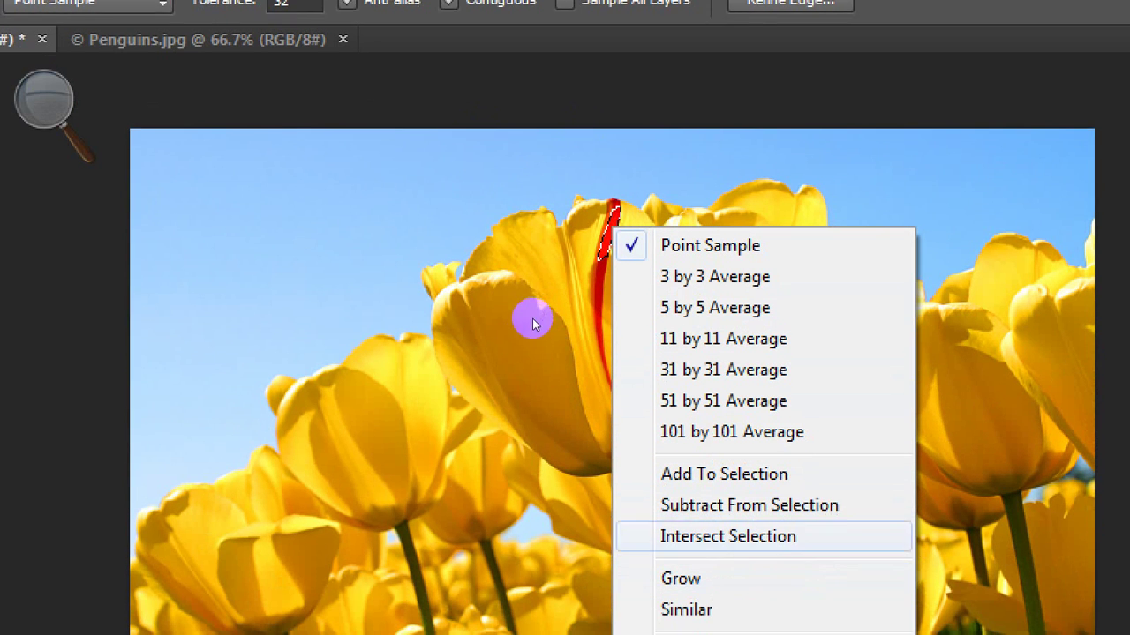
Grow the selection with Similar, then click the sky to select it instead of the tulips
{"action": "key", "text": "Down"}
{"action": "key", "text": "Down"}
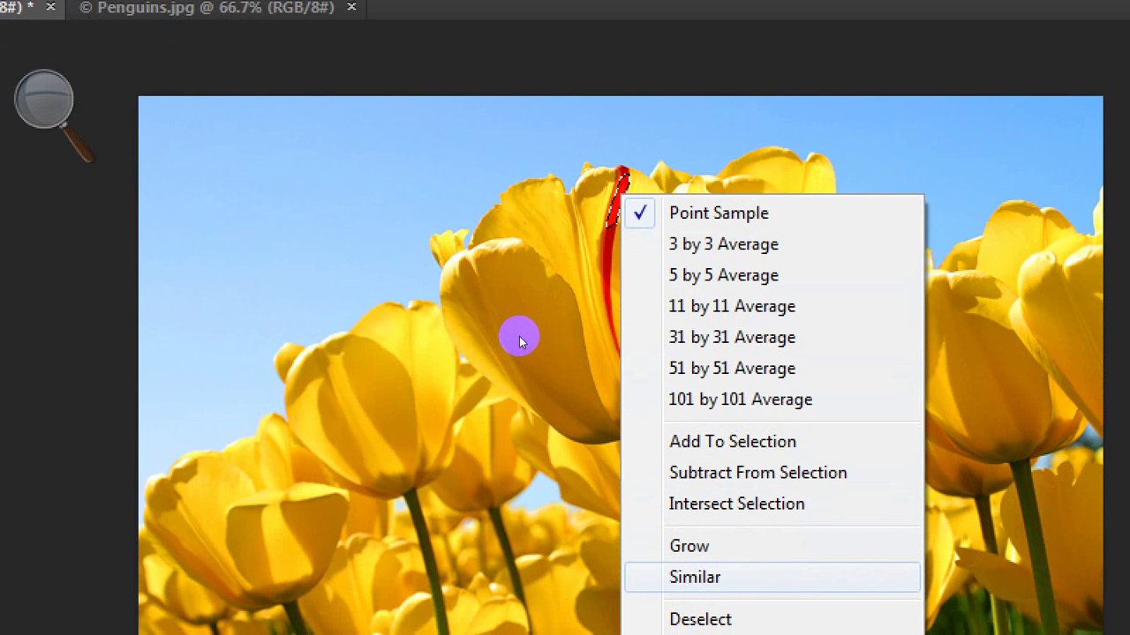
{"action": "key", "text": "Return"}
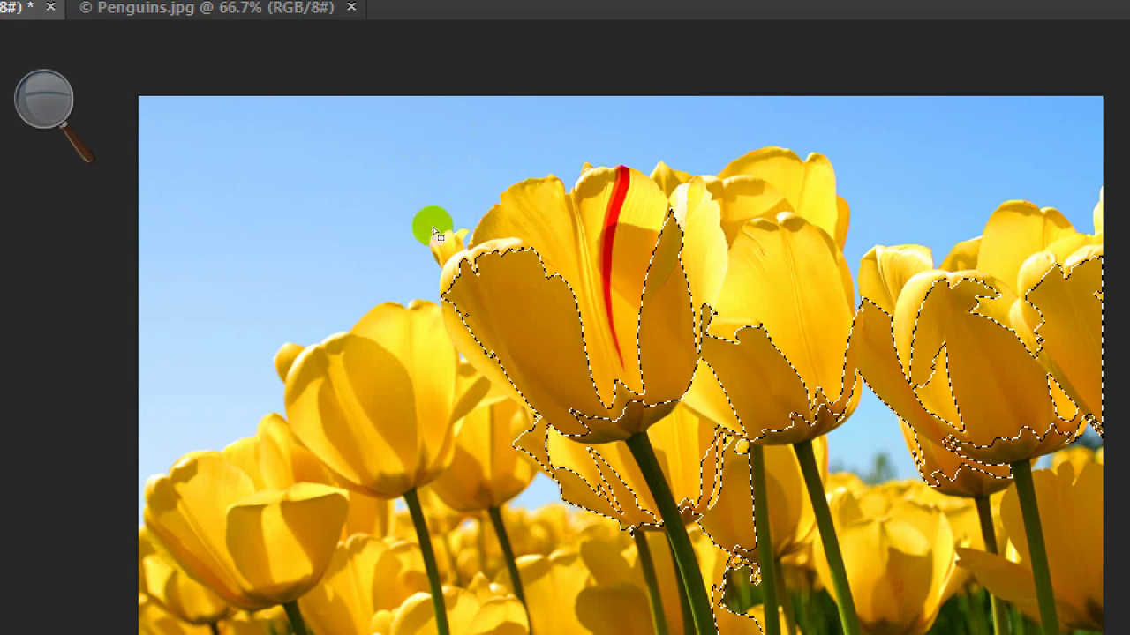
{"action": "right_click", "coordinate": [547, 231]}
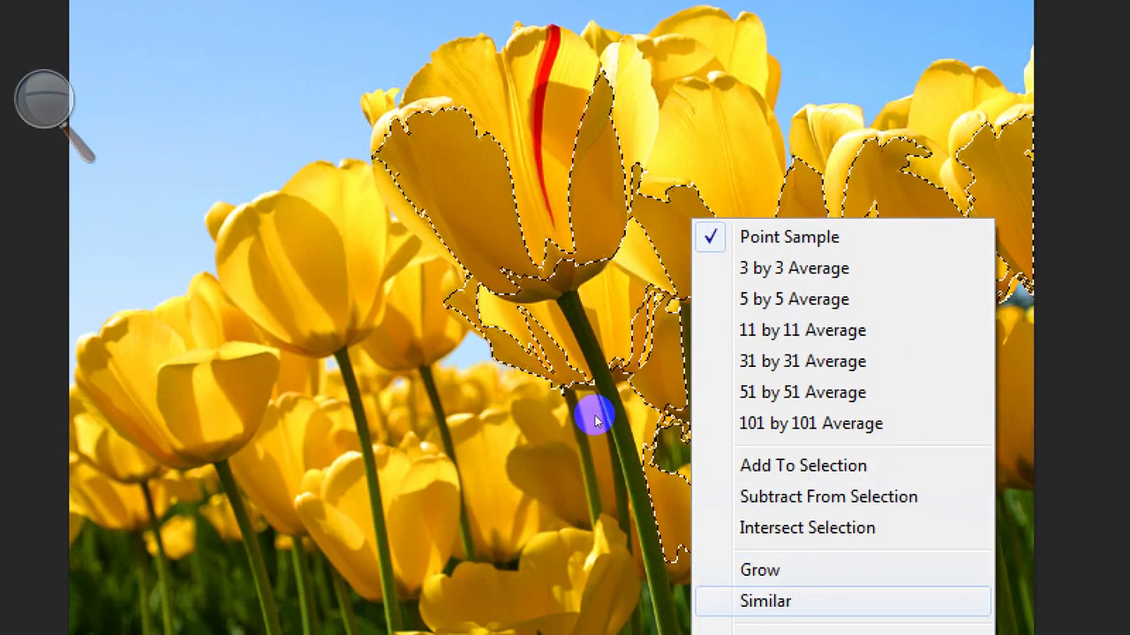
{"action": "left_click", "coordinate": [594, 415]}
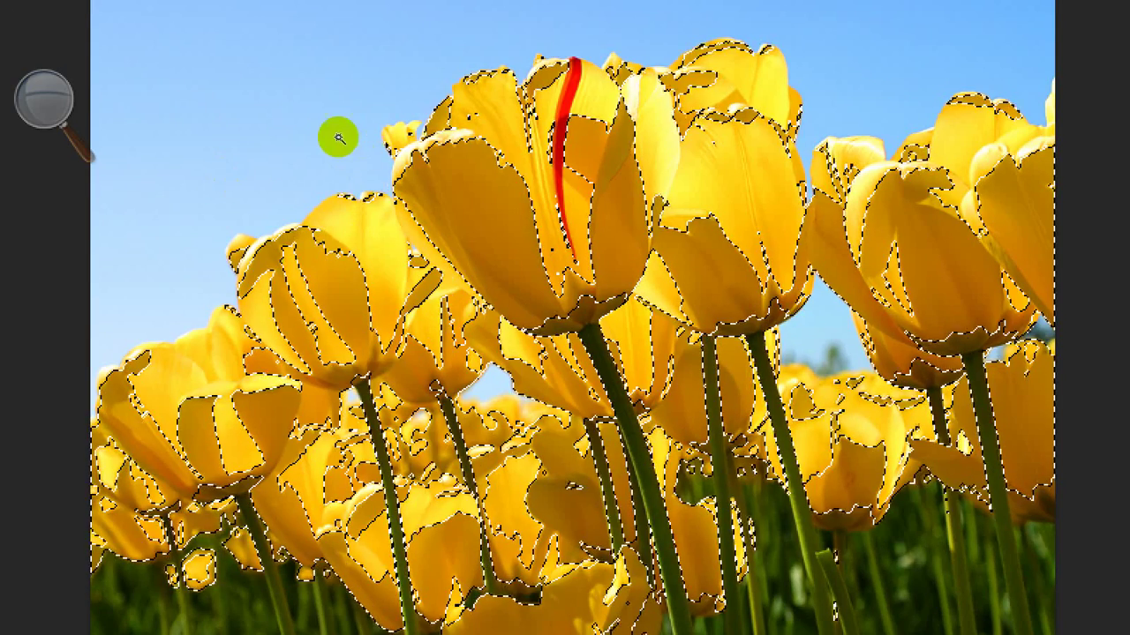
{"action": "left_click", "coordinate": [338, 138]}
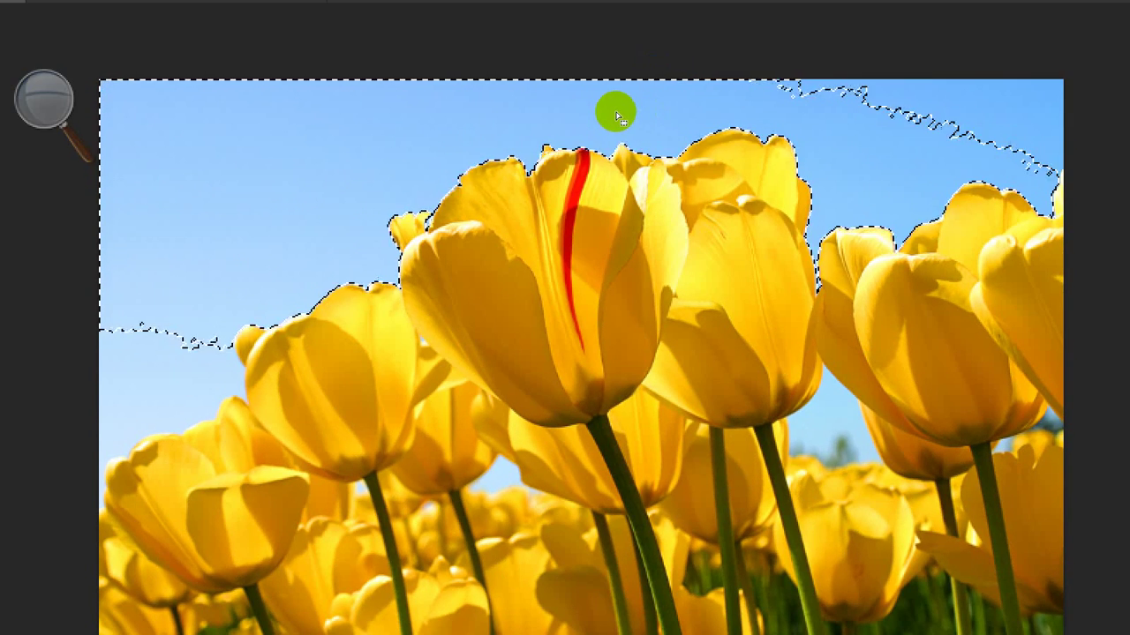
Add more sky, then apply Similar repeatedly until the whole blue sky up to the edges is selected
{"action": "left_click", "coordinate": [362, 126]}
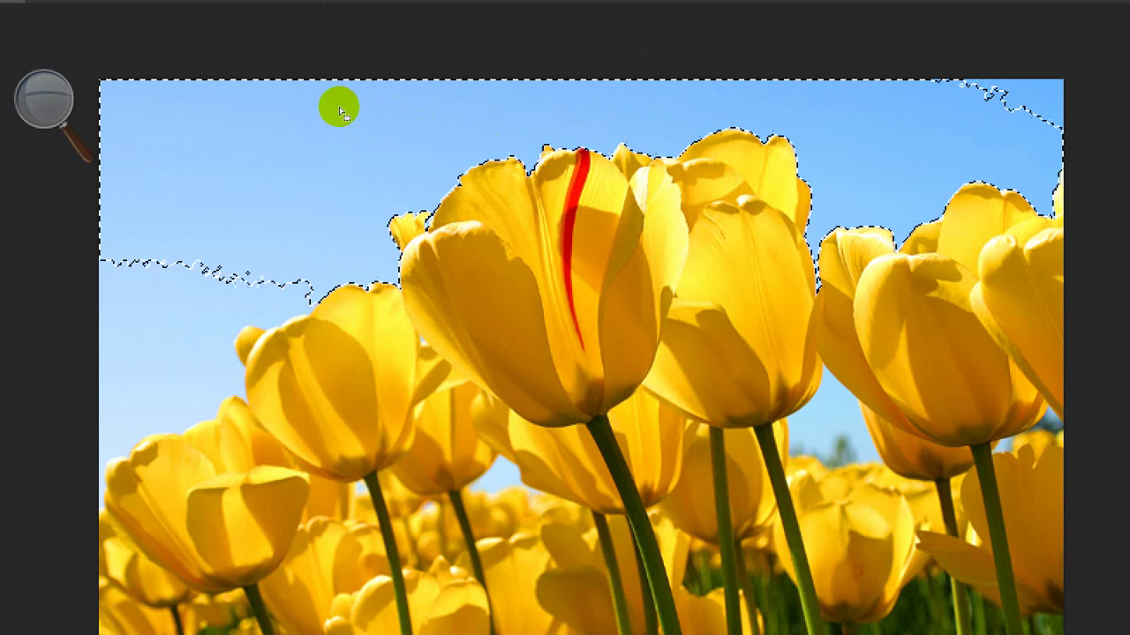
{"action": "right_click", "coordinate": [618, 106]}
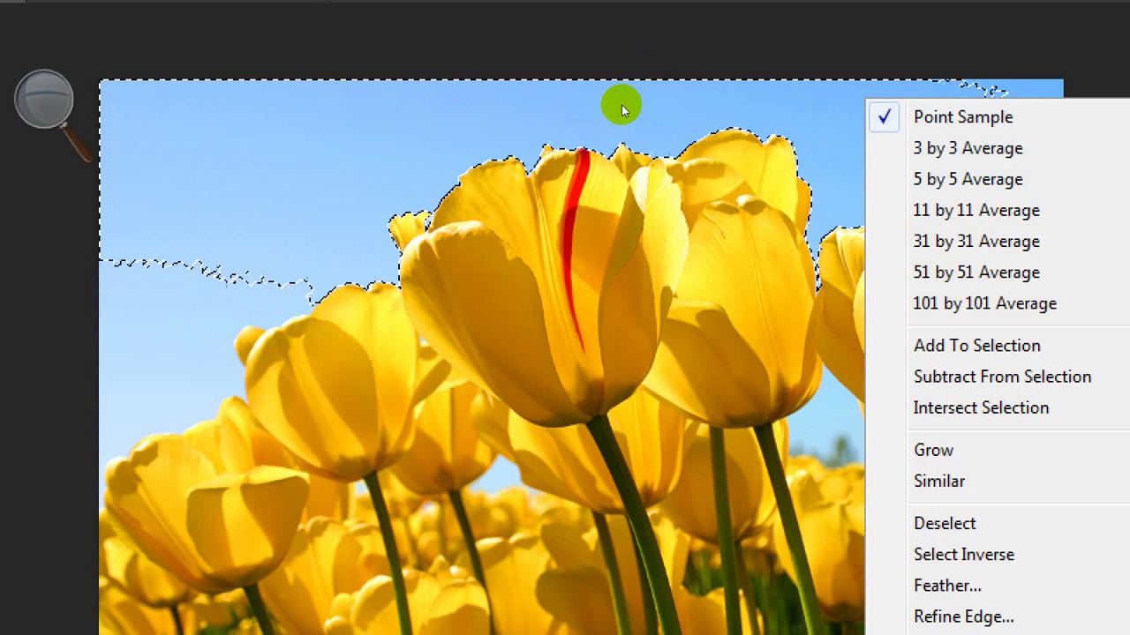
{"action": "left_click", "coordinate": [673, 300]}
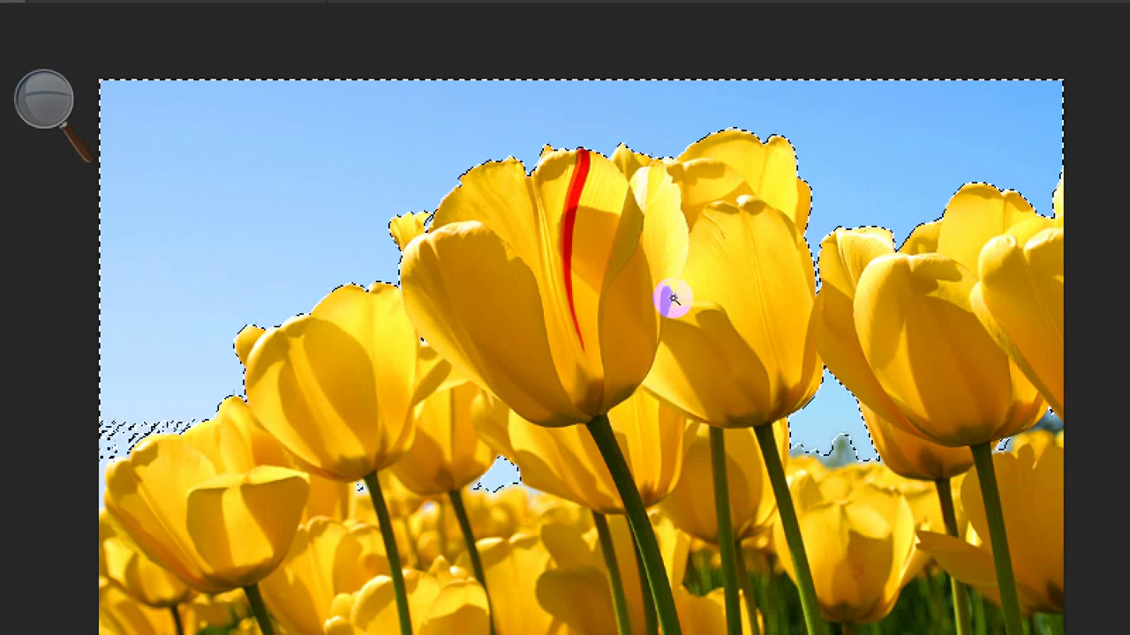
{"action": "right_click", "coordinate": [603, 110]}
{"action": "left_click", "coordinate": [671, 300]}
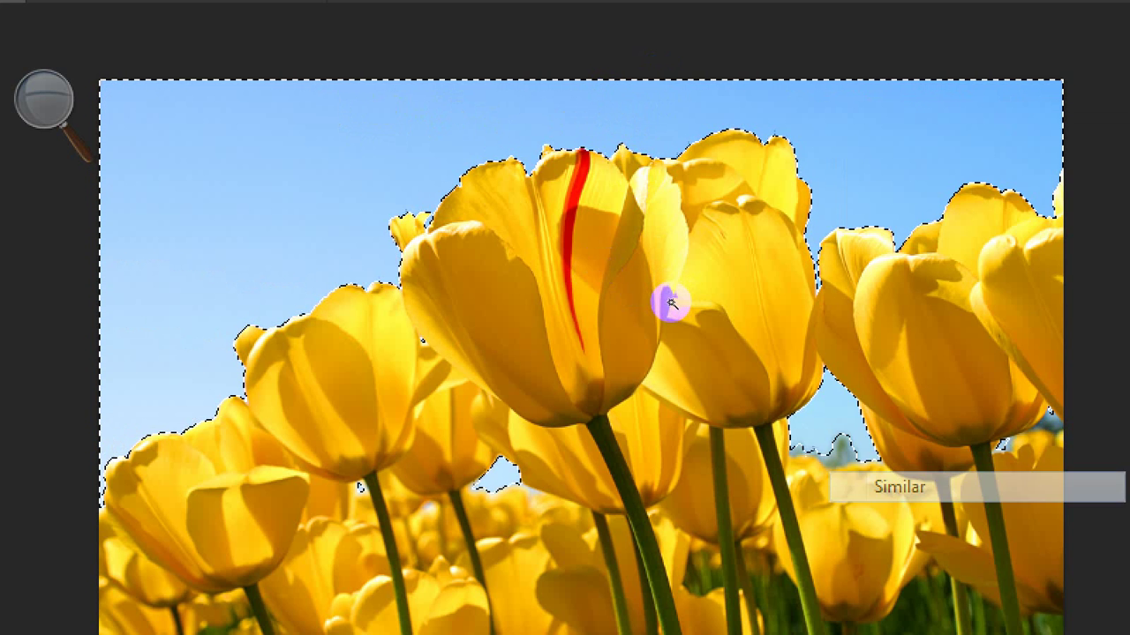
{"action": "right_click", "coordinate": [605, 139]}
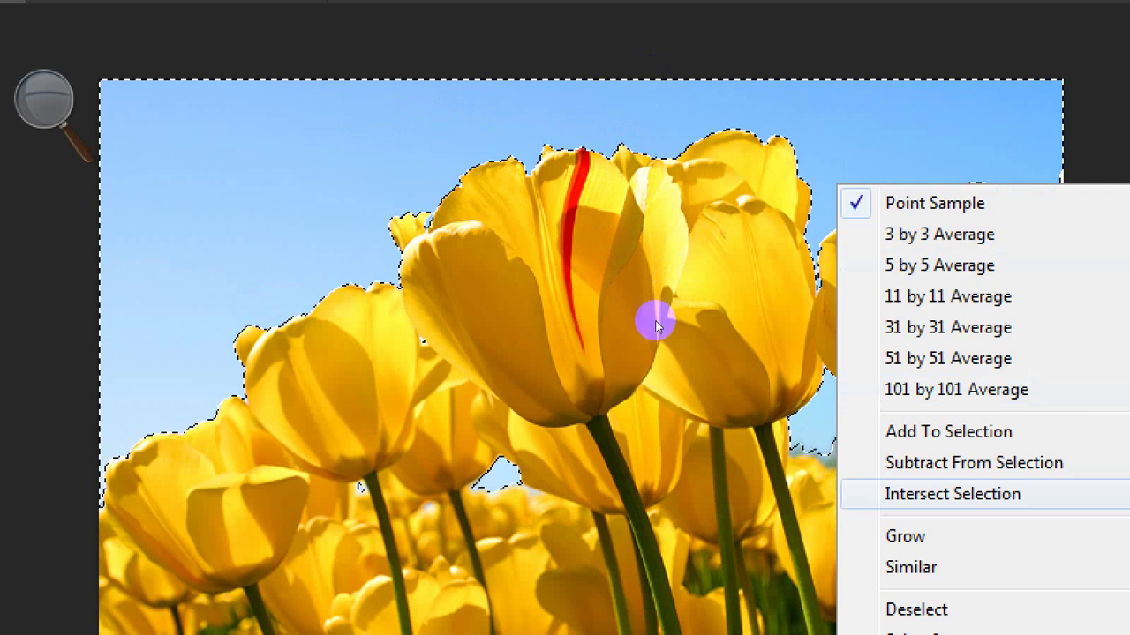
{"action": "left_click", "coordinate": [653, 335]}
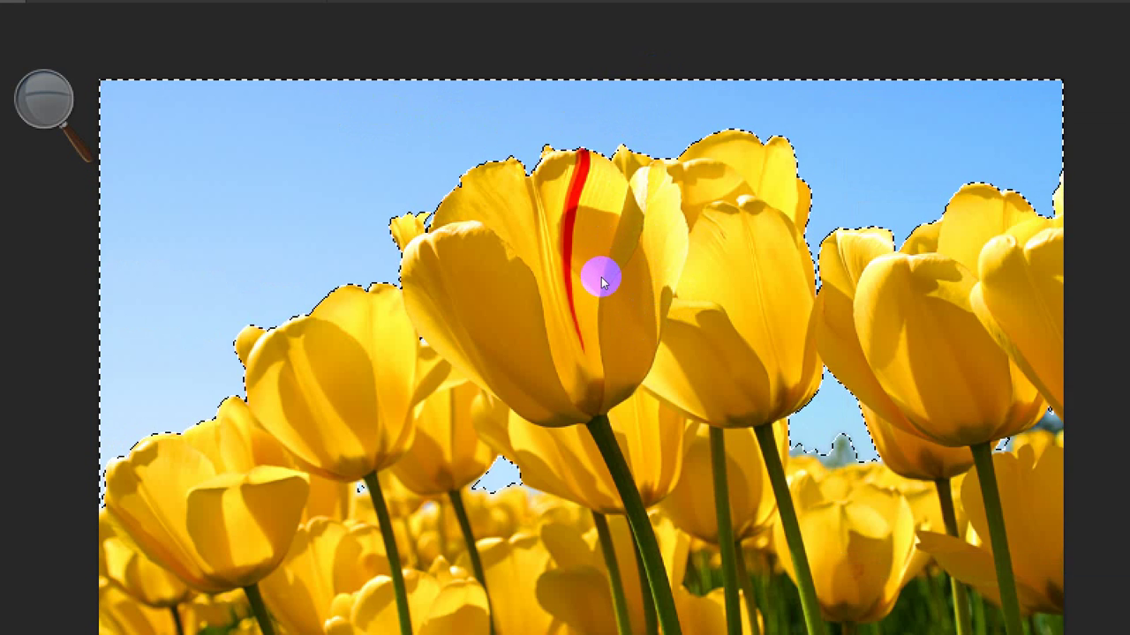
{"action": "right_click", "coordinate": [600, 280]}
{"action": "left_click", "coordinate": [644, 417]}
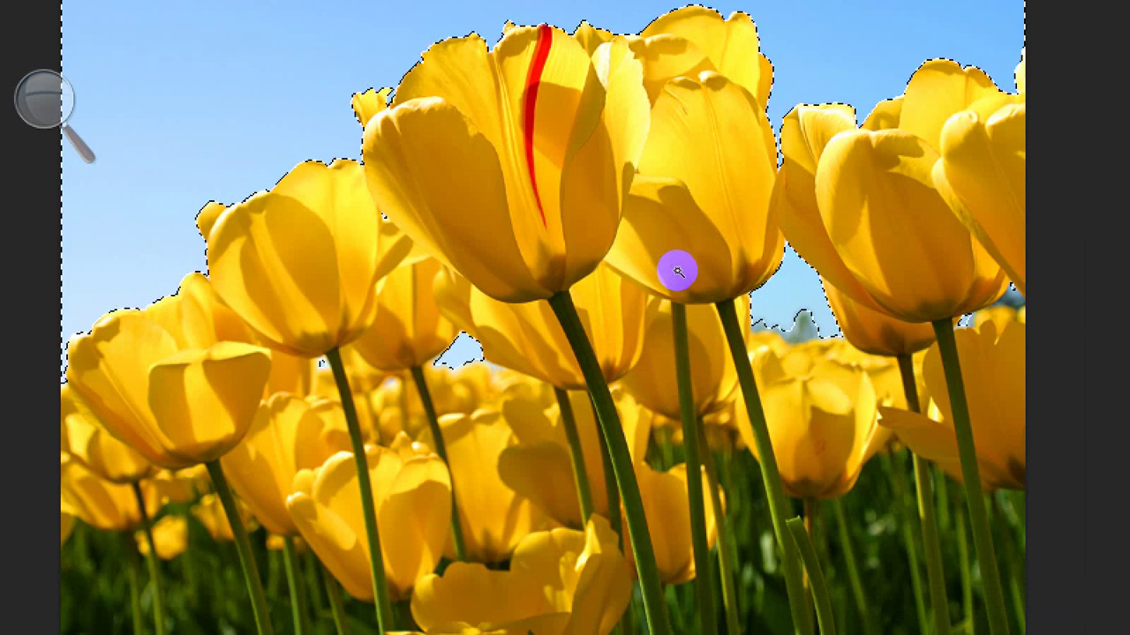
{"action": "right_click", "coordinate": [611, 288]}
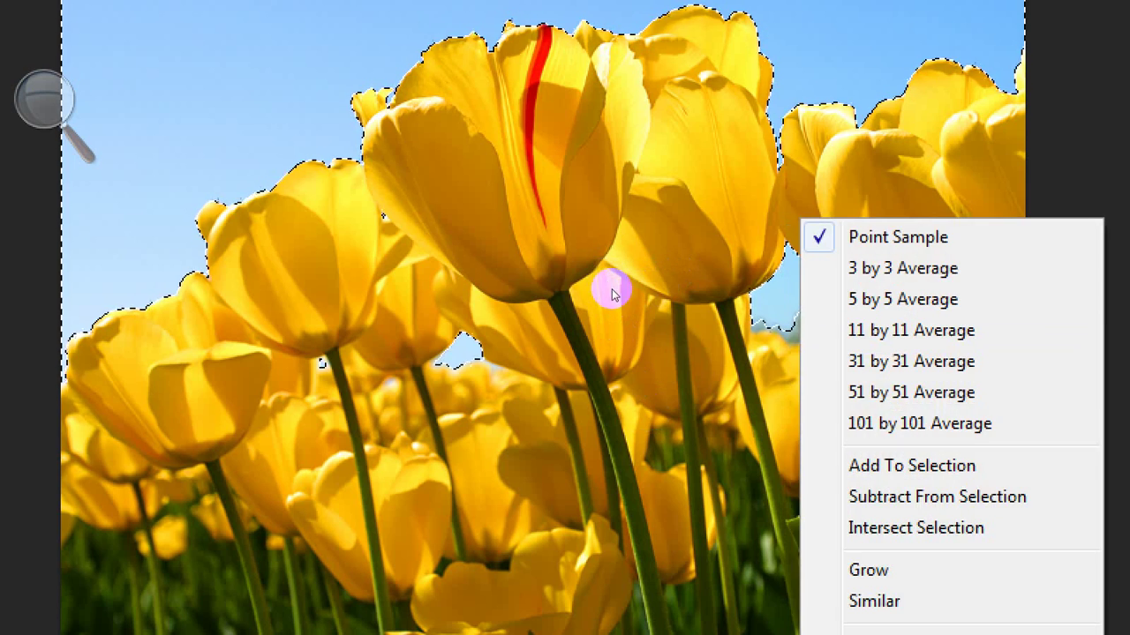
{"action": "key", "text": "Up"}
{"action": "key", "text": "Up"}
{"action": "key", "text": "Return"}
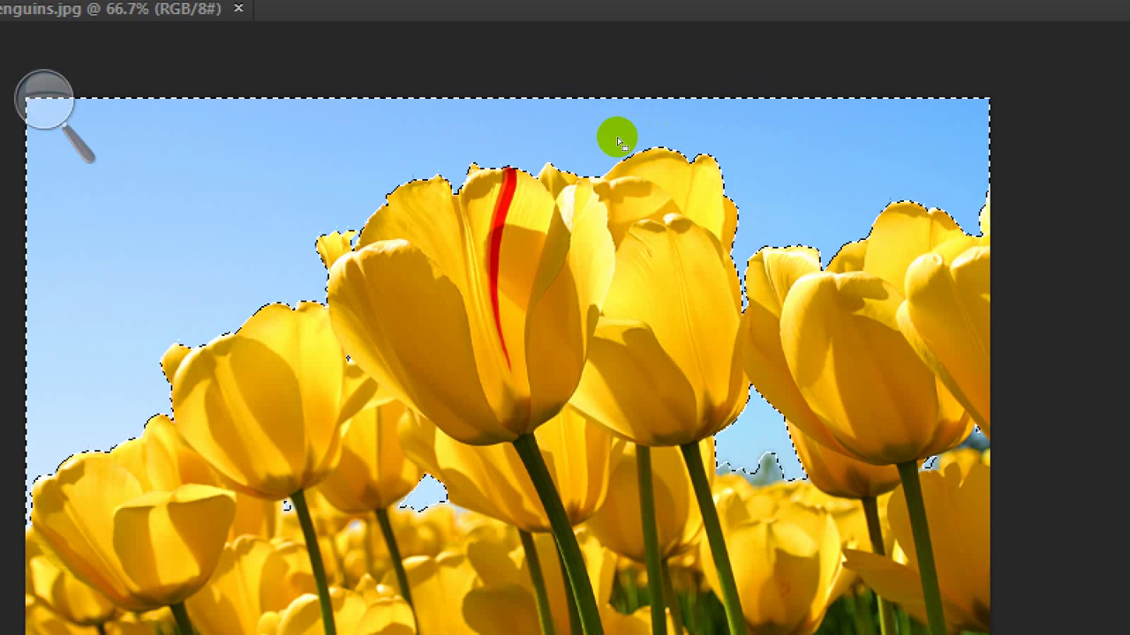
Delete the selected sky from the tulips layer to reveal the penguins, then deselect
{"action": "key", "text": "ctrl+alt+shift+v"}
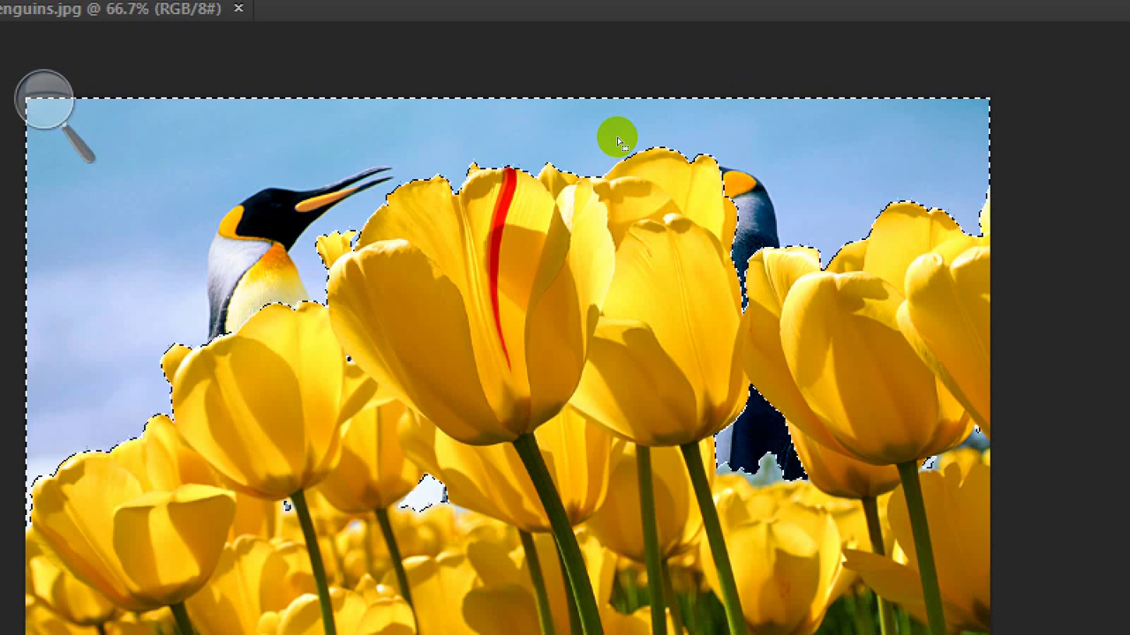
{"action": "key", "text": "ctrl+d"}
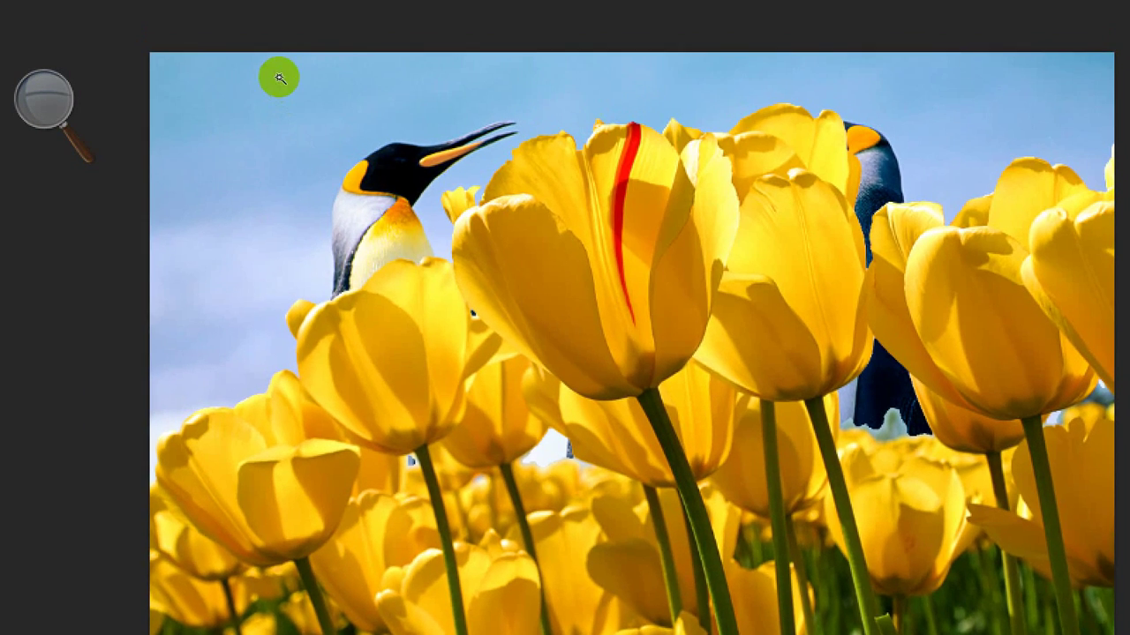
Free-transform the tulips layer, squashing it downward and shrinking it from the corner
{"action": "key", "text": "alt+e"}
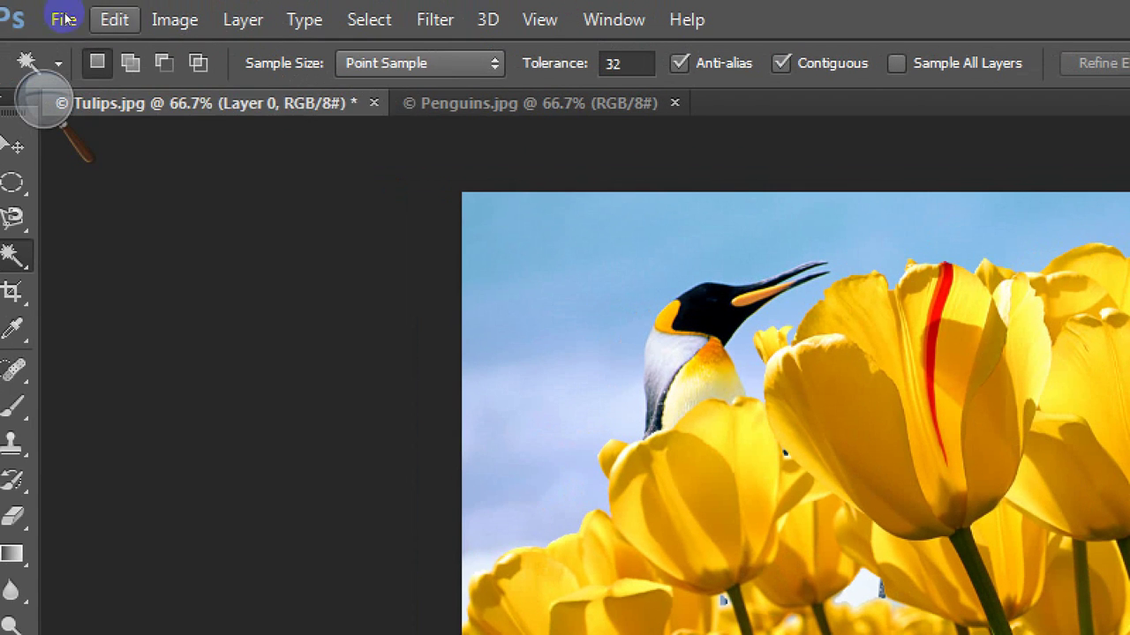
{"action": "key", "text": "Down"}
{"action": "key", "text": "Down"}
{"action": "key", "text": "Down"}
{"action": "key", "text": "Down"}
{"action": "key", "text": "Down"}
{"action": "key", "text": "Down"}
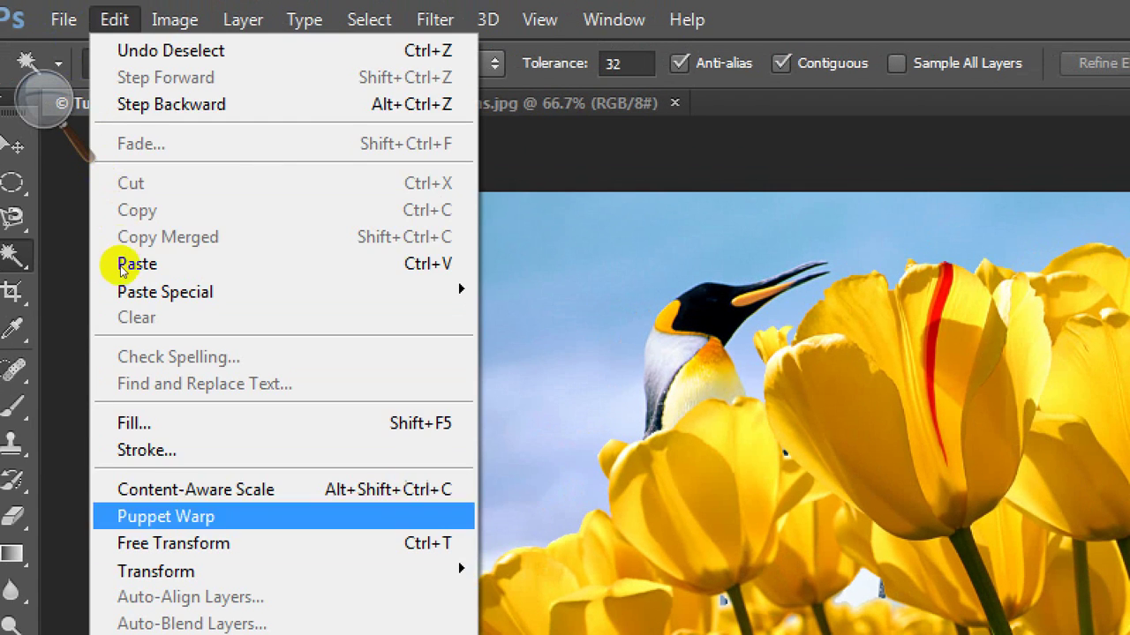
{"action": "key", "text": "Down"}
{"action": "key", "text": "Return"}
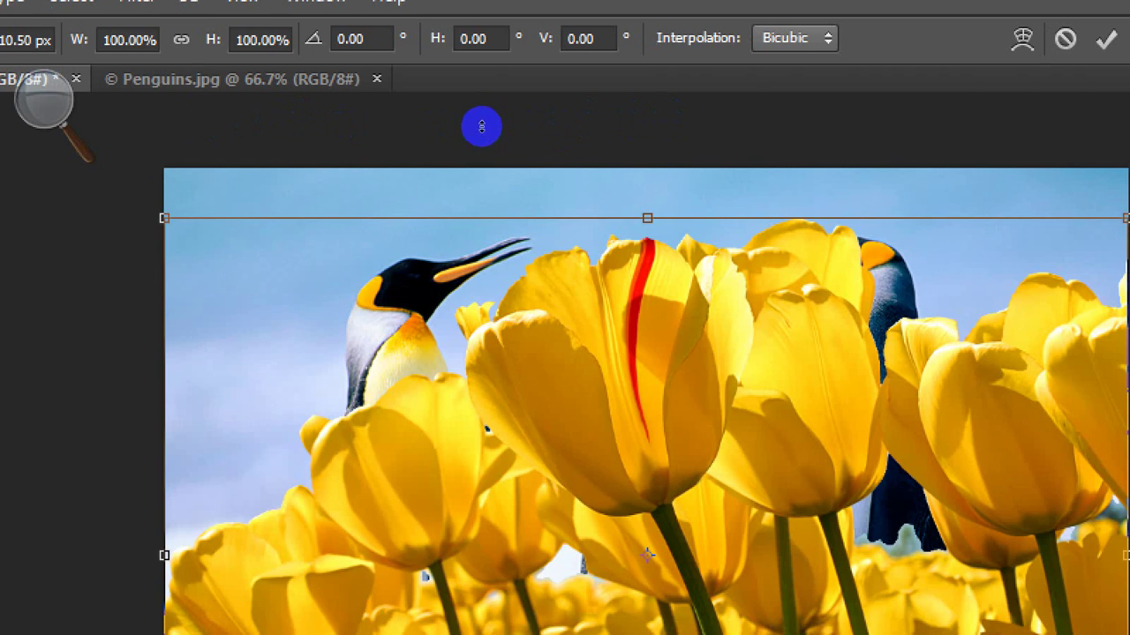
{"action": "left_click_drag", "start_coordinate": [481, 127], "coordinate": [484, 218]}
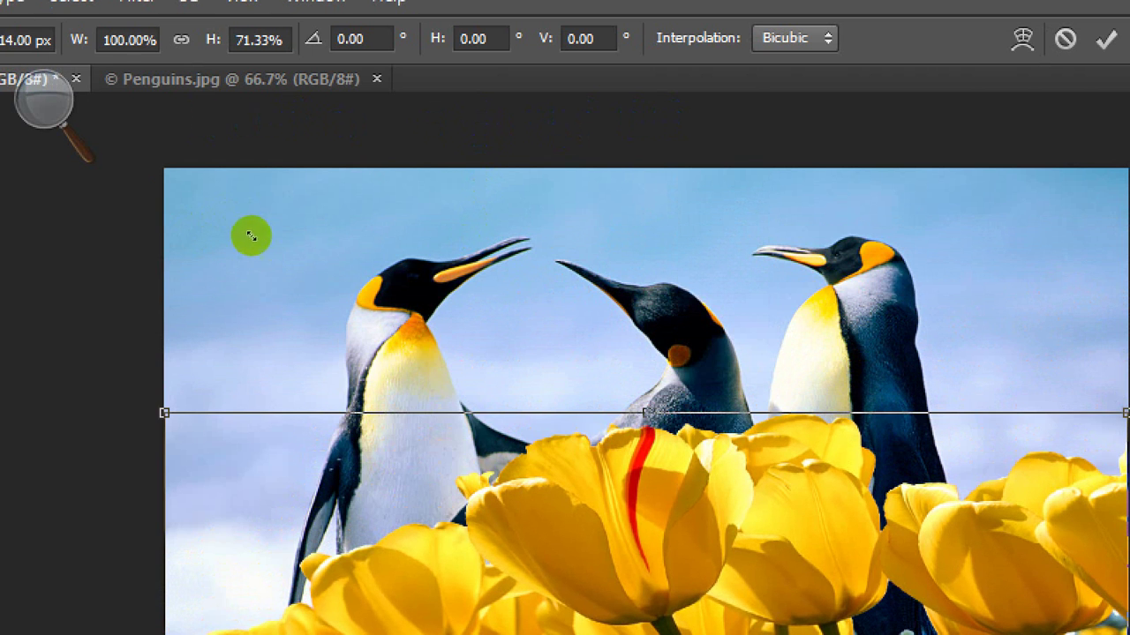
{"action": "left_click_drag", "start_coordinate": [247, 235], "coordinate": [339, 281]}
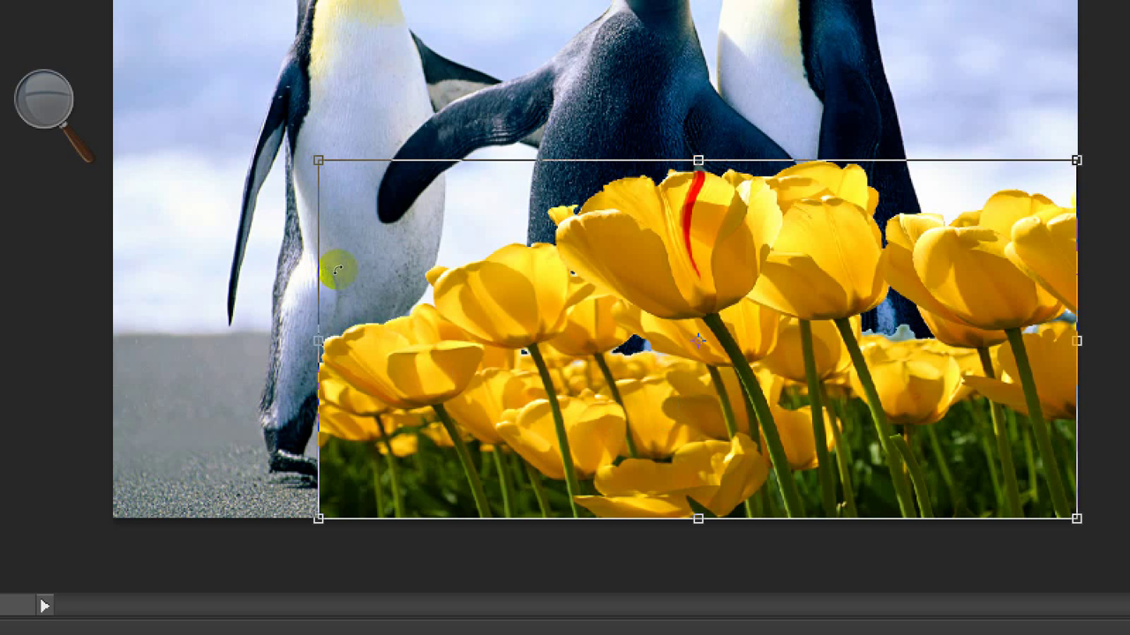
Enlarge, lower and widen the tulips across the canvas so they cover the penguins' lower bodies
{"action": "left_click_drag", "start_coordinate": [321, 273], "coordinate": [234, 212]}
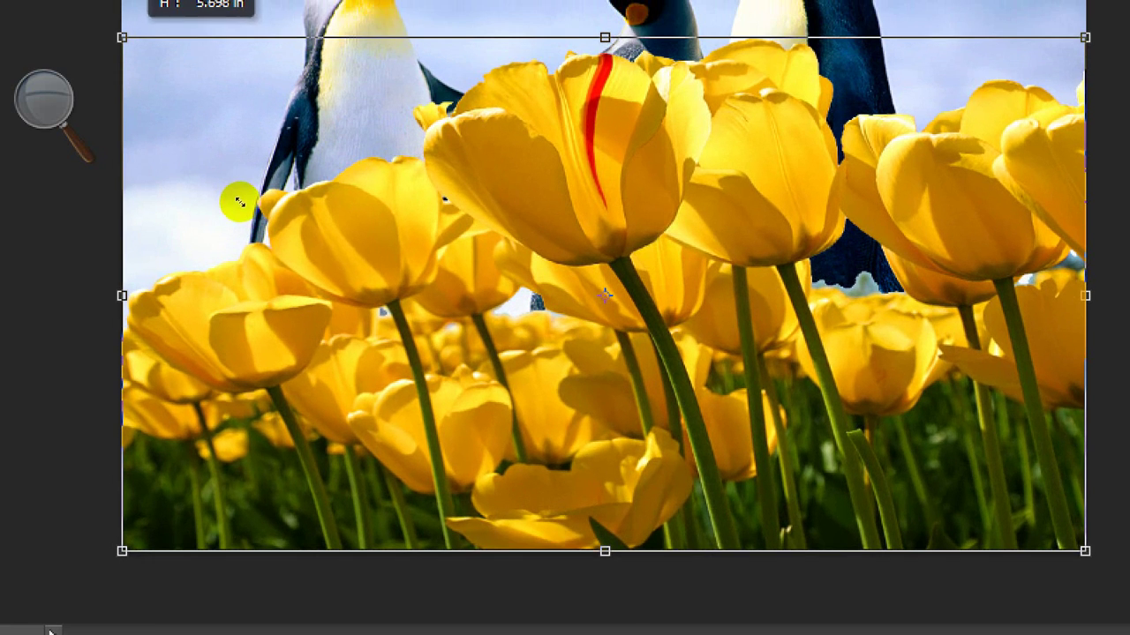
{"action": "left_click_drag", "start_coordinate": [234, 211], "coordinate": [235, 202]}
{"action": "mouse_move", "coordinate": [600, 452]}
{"action": "left_mouse_down"}
{"action": "mouse_move", "coordinate": [605, 486]}
{"action": "mouse_move", "coordinate": [600, 474]}
{"action": "left_mouse_up"}
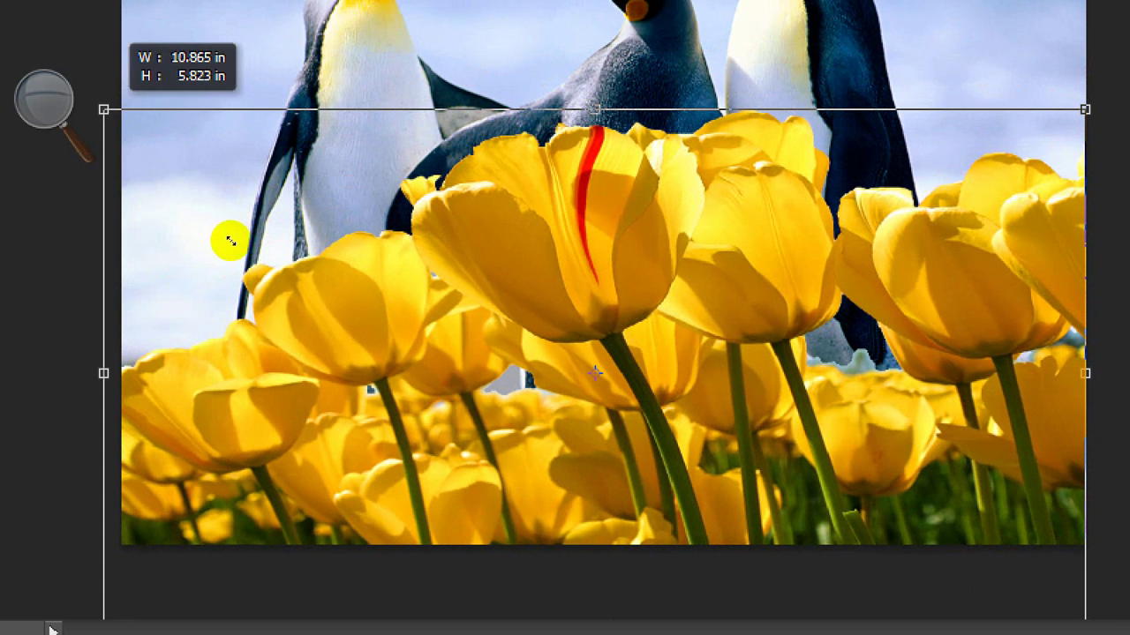
{"action": "left_click_drag", "start_coordinate": [240, 244], "coordinate": [227, 239]}
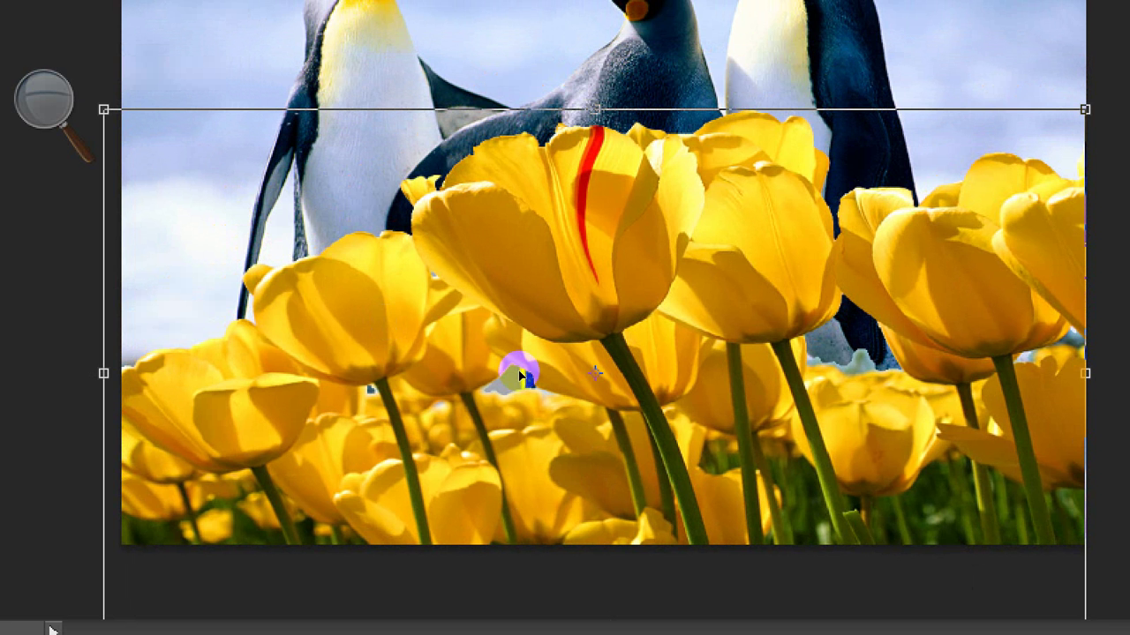
{"action": "key", "text": "Return"}
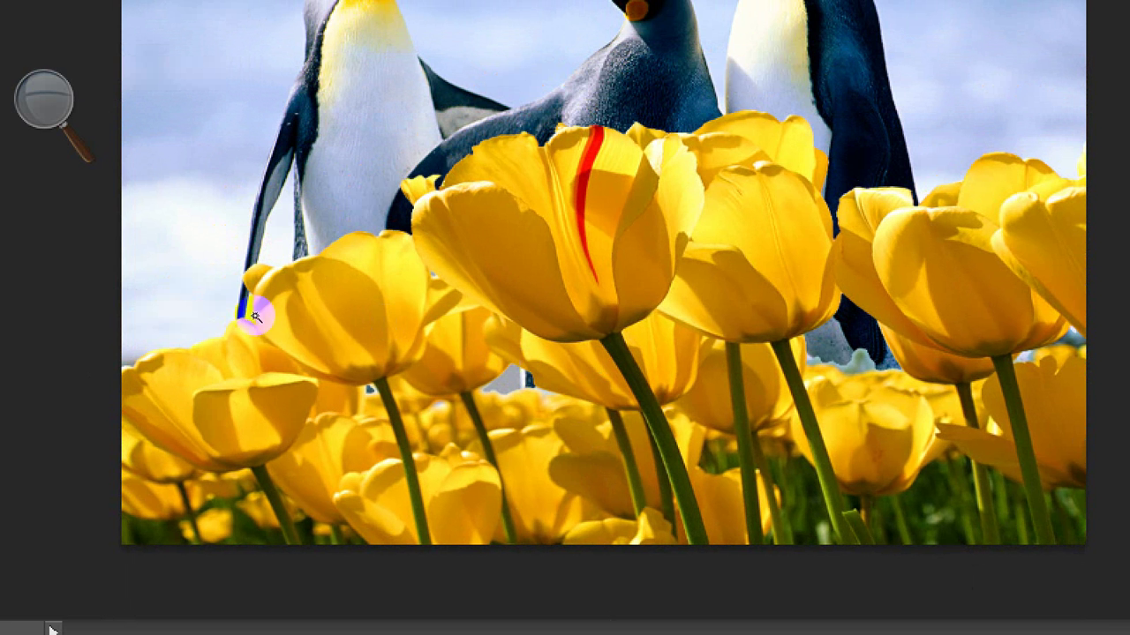
{"action": "key", "text": "super+plus"}
{"action": "key", "text": "super+minus"}
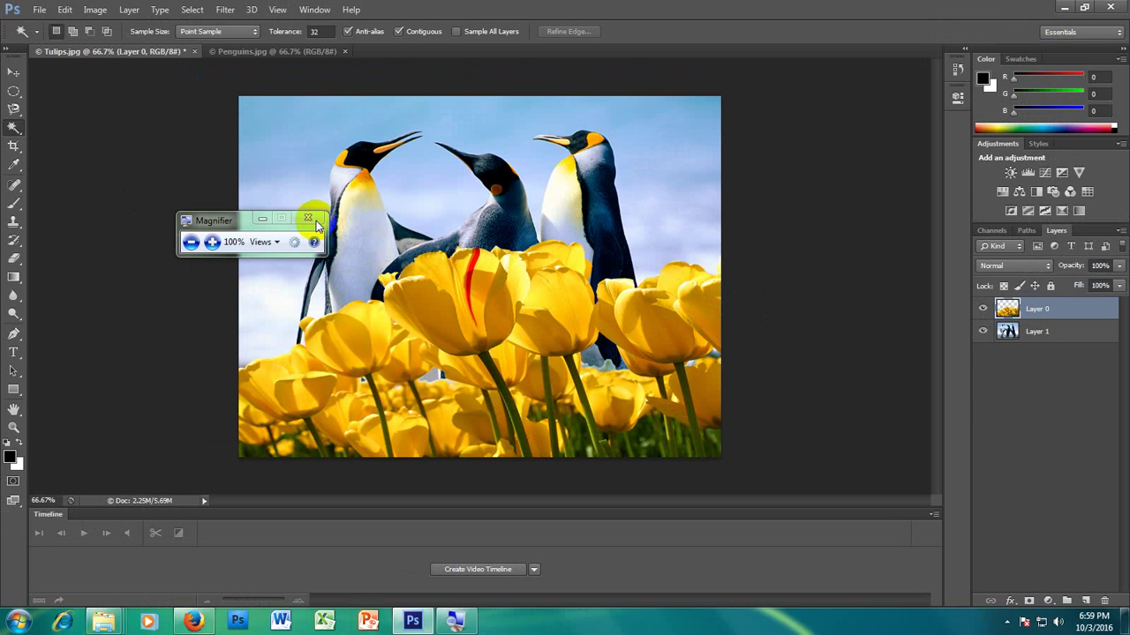
Minimize Photoshop with the finished Tulips.jpg composite via its taskbar button
{"action": "left_click_drag", "start_coordinate": [216, 220], "coordinate": [79, 138]}
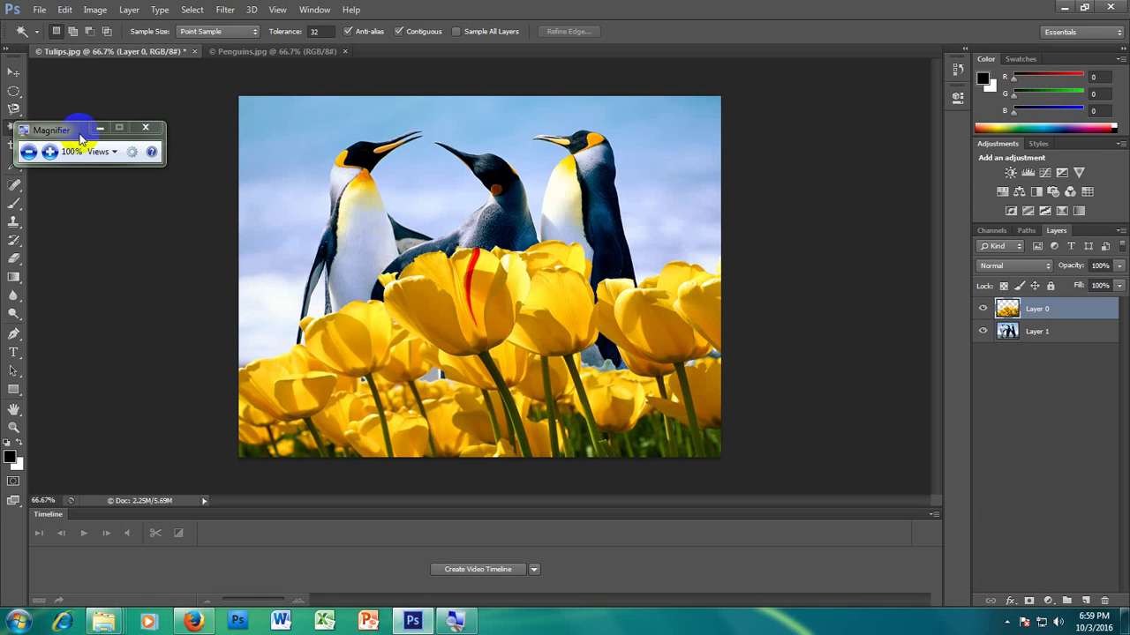
{"action": "left_click", "coordinate": [114, 132]}
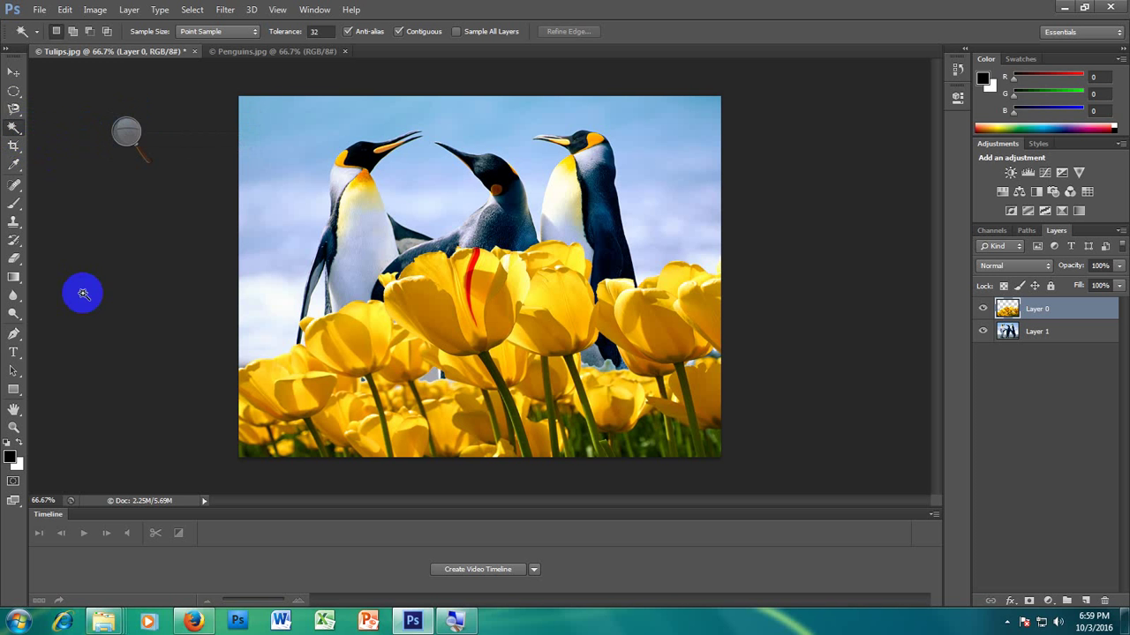
{"action": "left_click", "coordinate": [453, 624]}
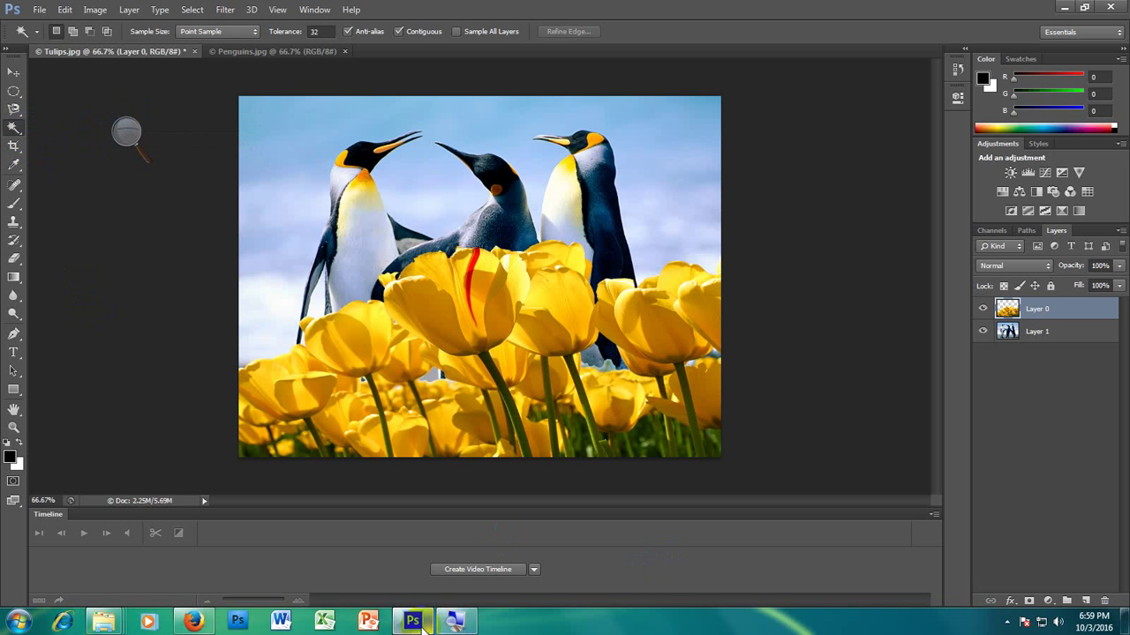